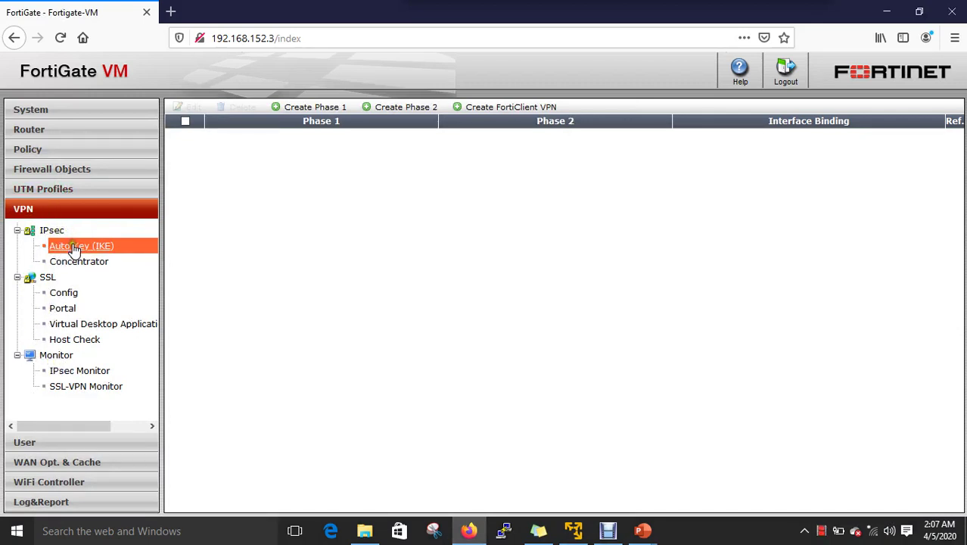
- Start a new IPsec Phase 1 configuration and examine the available Remote Gateway types
left_click(74, 247)
left_click(313, 108)
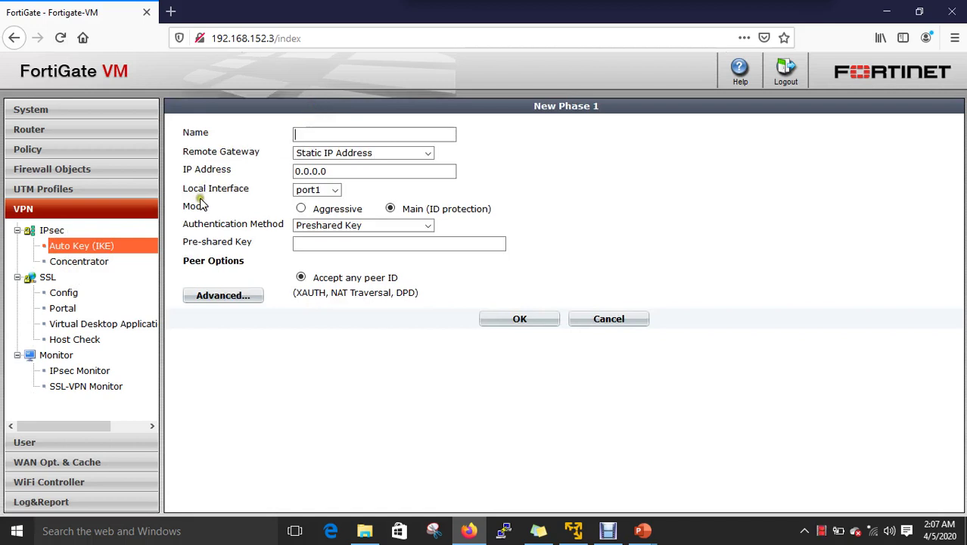
left_click(383, 171)
left_click(312, 133)
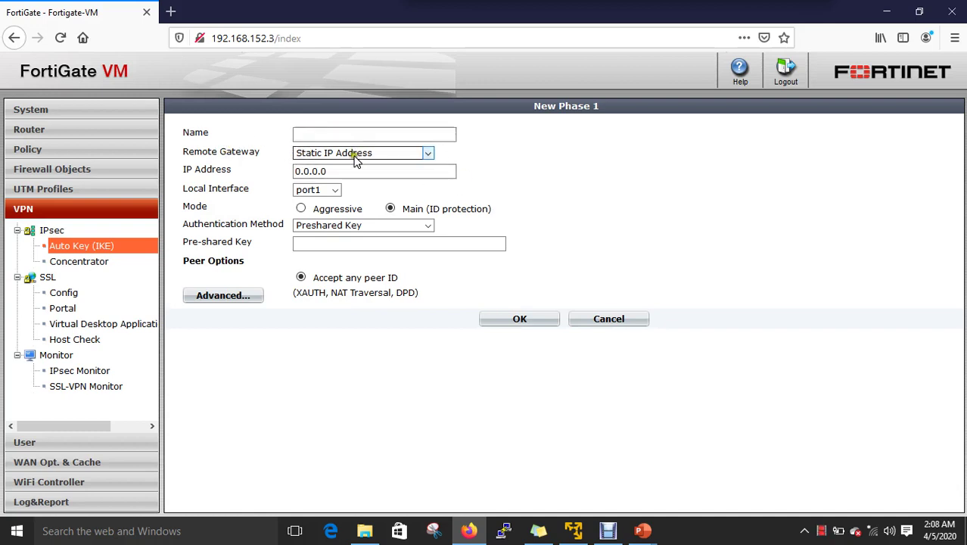
left_click(385, 152)
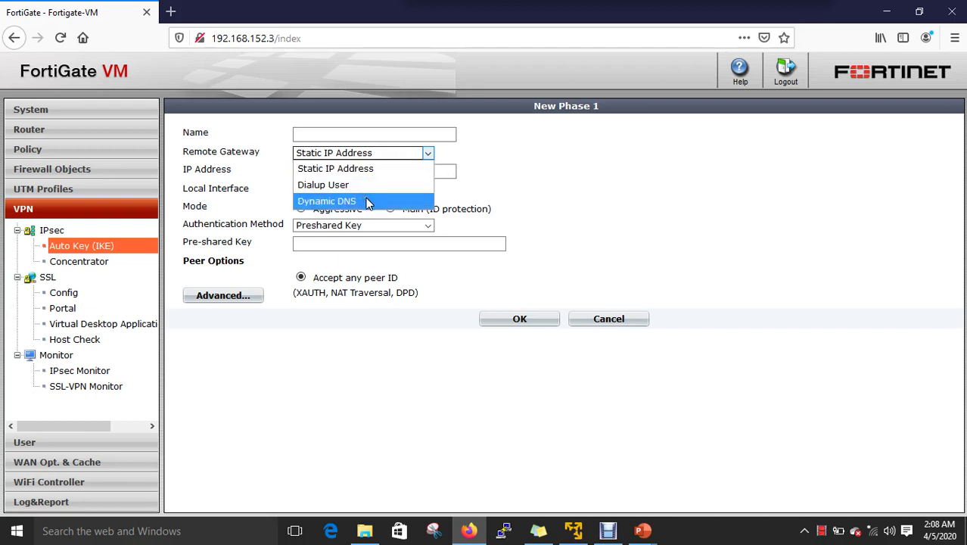
left_click(637, 180)
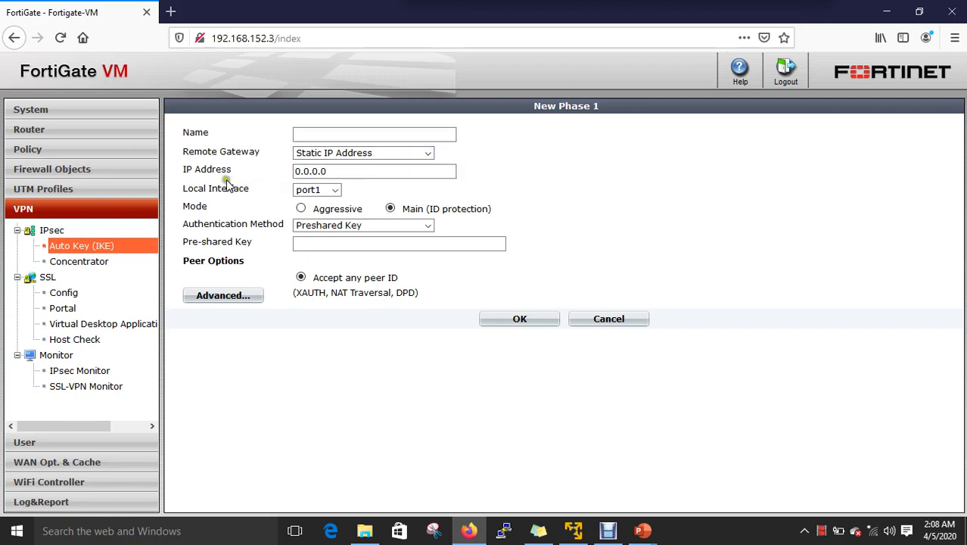
- Examine the Local Interface and Authentication Method options for the new Phase 1, along with its Pre-shared Key field
left_click(274, 190)
left_click(335, 192)
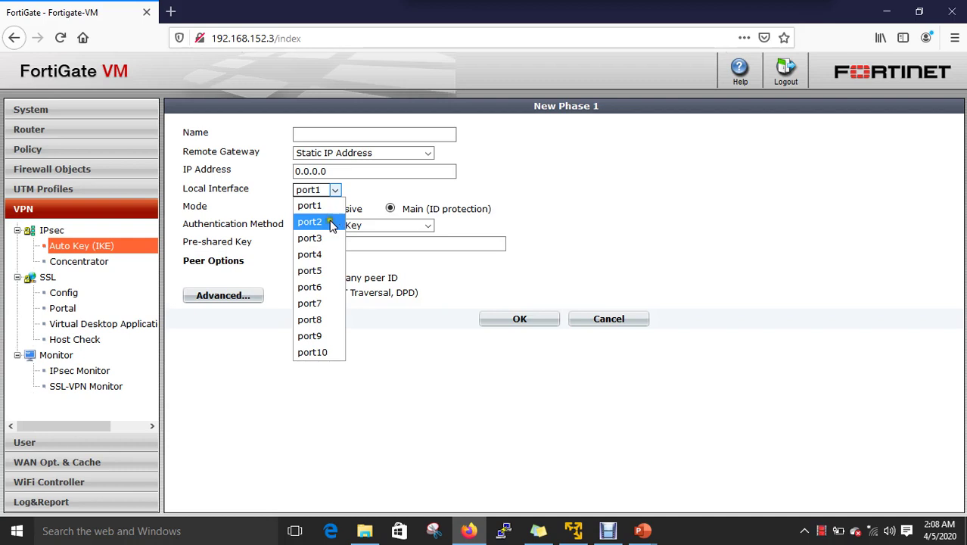
left_click(655, 228)
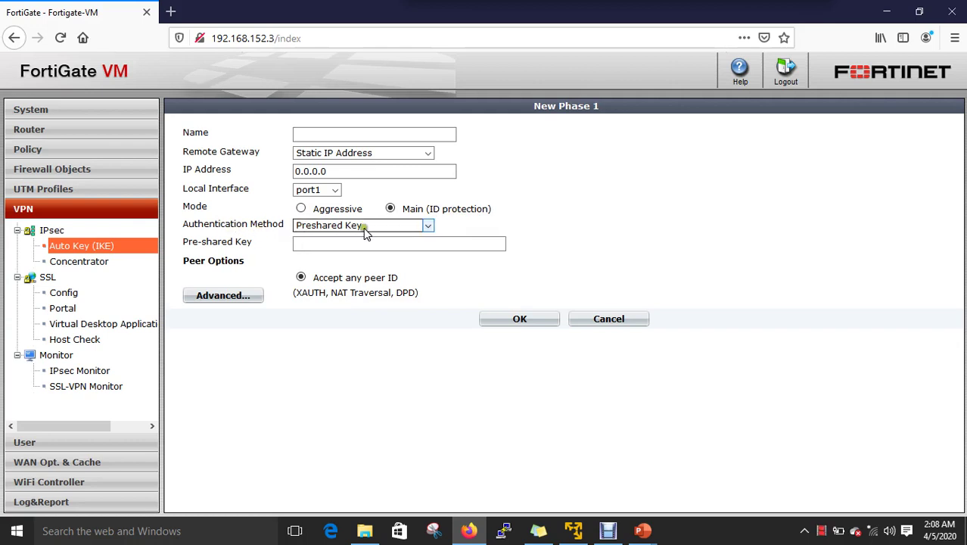
left_click(428, 226)
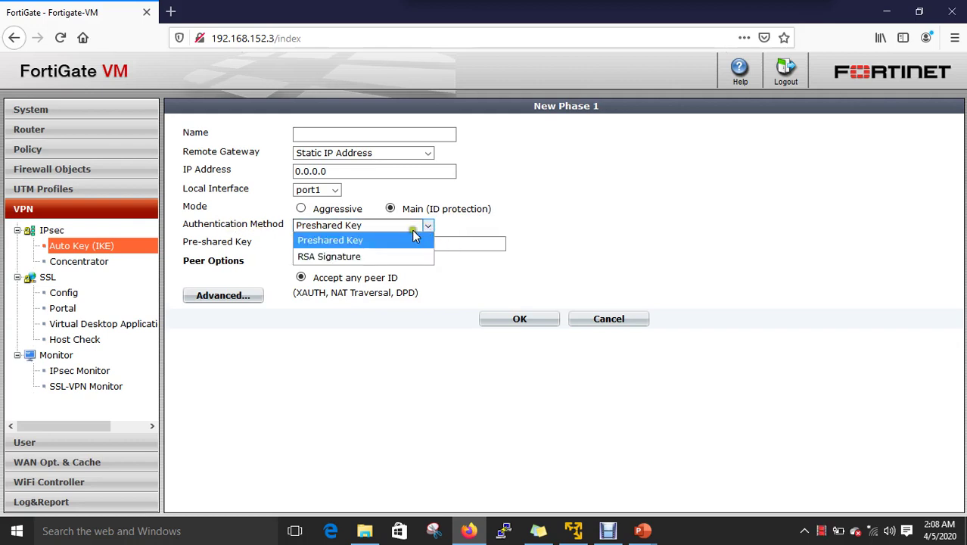
left_click(569, 225)
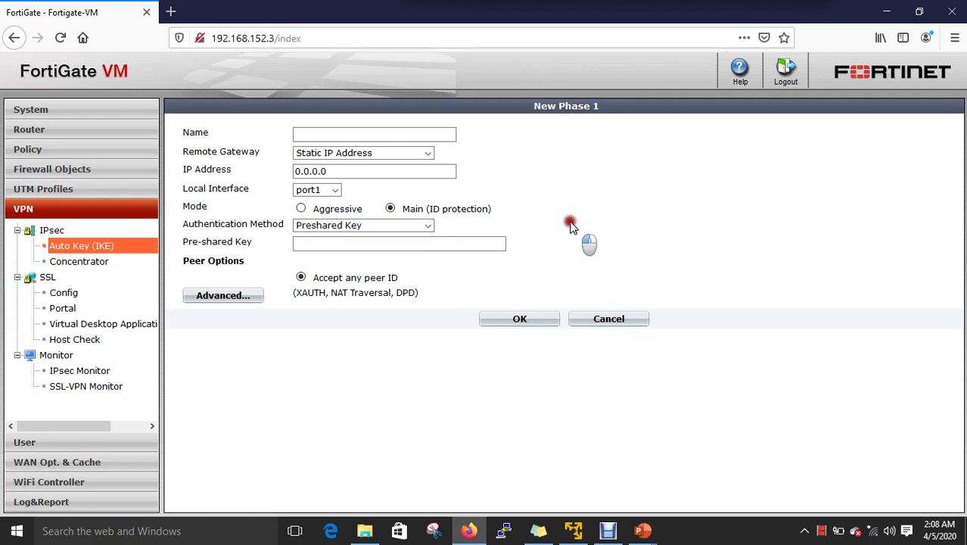
left_click(294, 244)
- Review the advanced Phase 1 settings, including both P1 Proposal encryption and authentication choices, and discard the new Phase 1
left_click(216, 293)
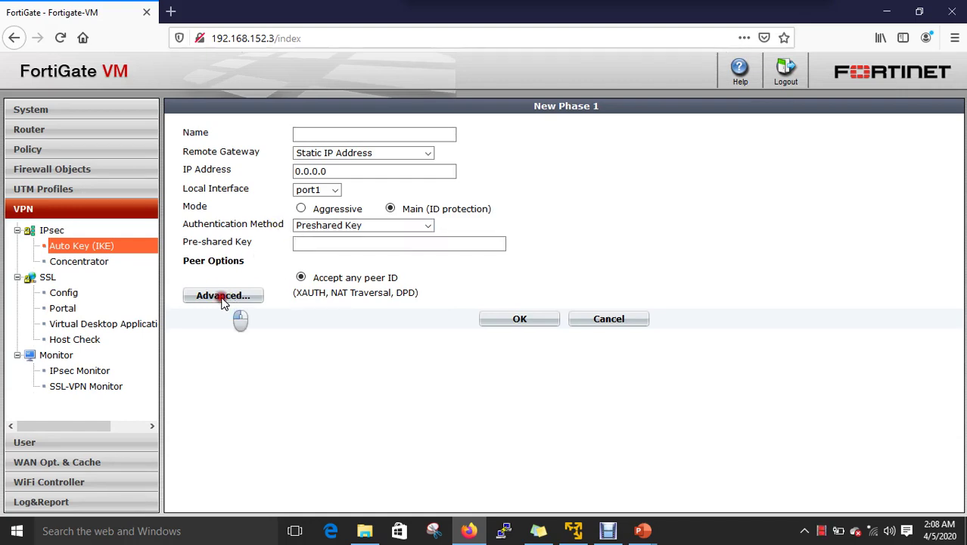
scroll(539, 258, "down", 1)
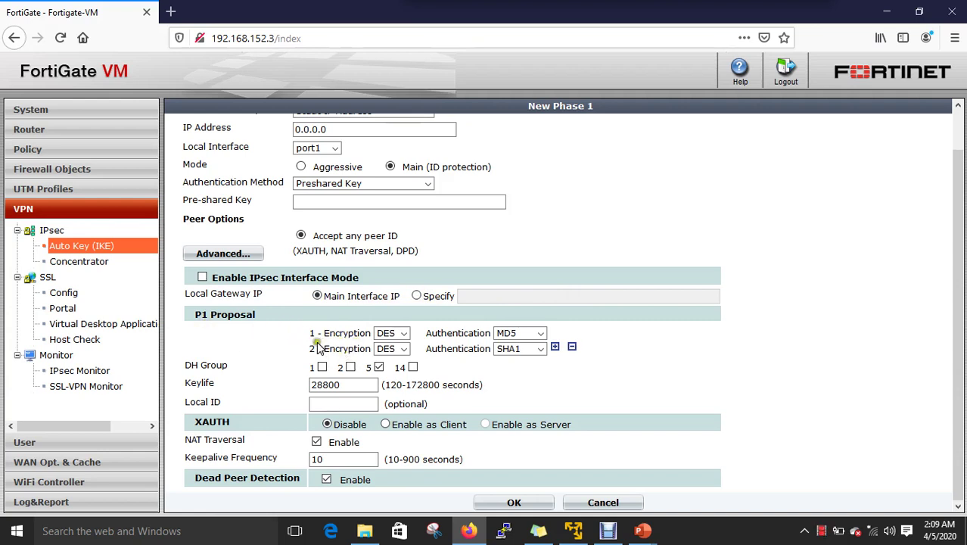
left_click(403, 335)
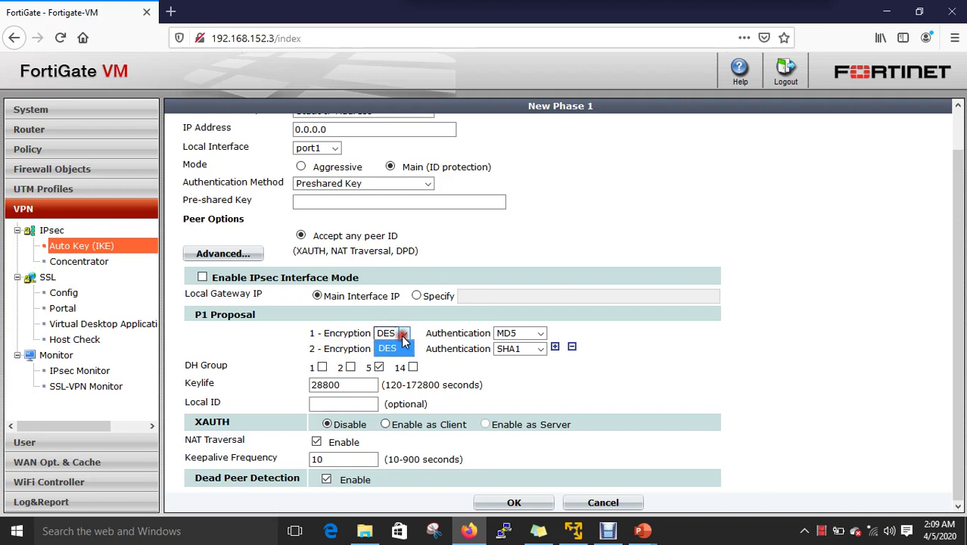
left_click(541, 333)
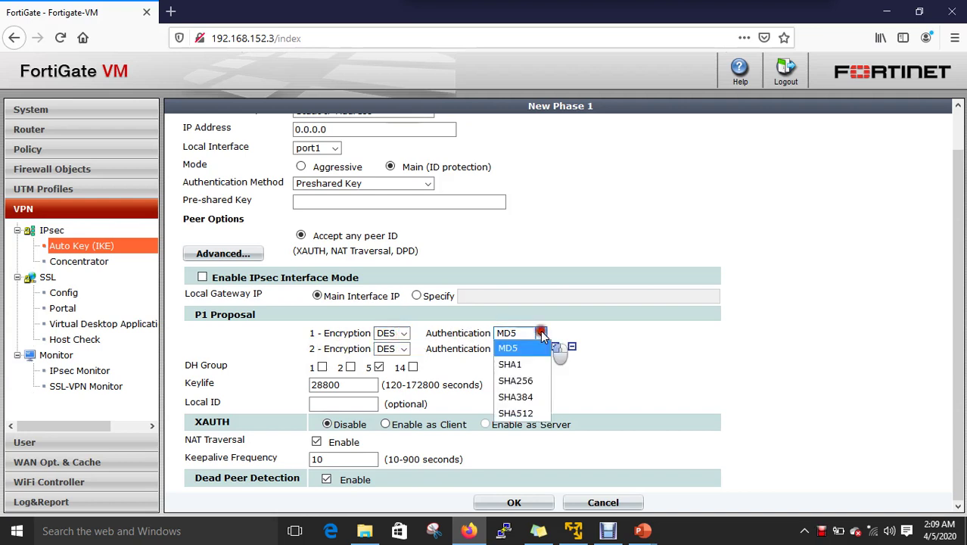
left_click(405, 349)
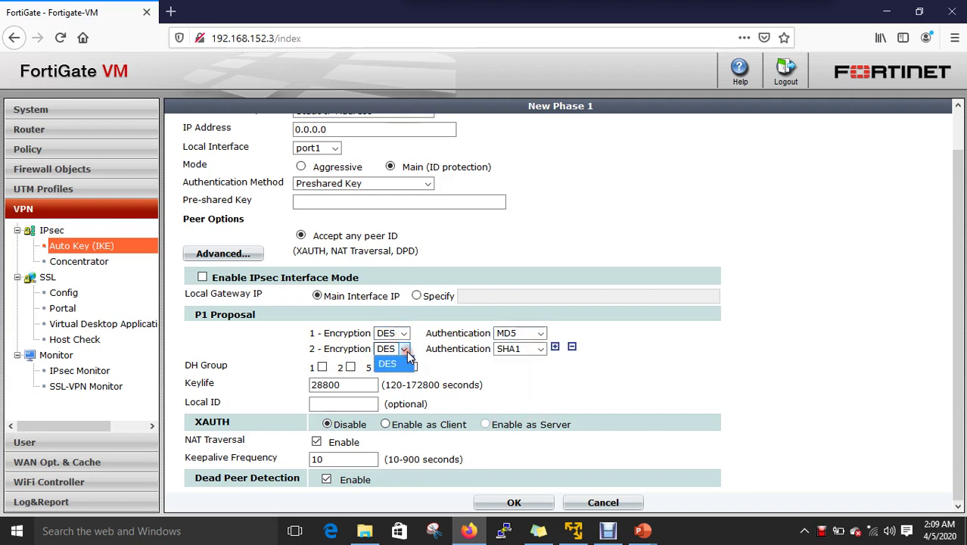
left_click(536, 351)
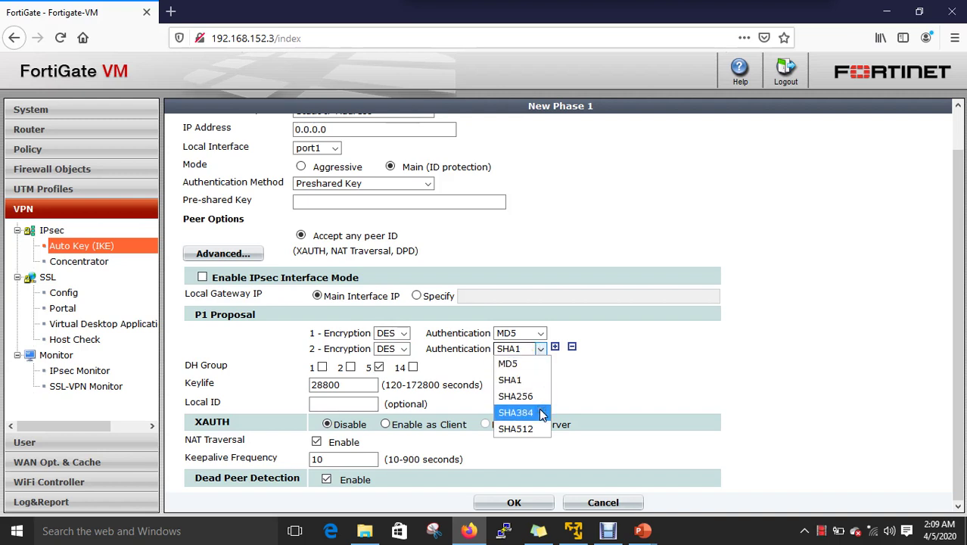
left_click(622, 382)
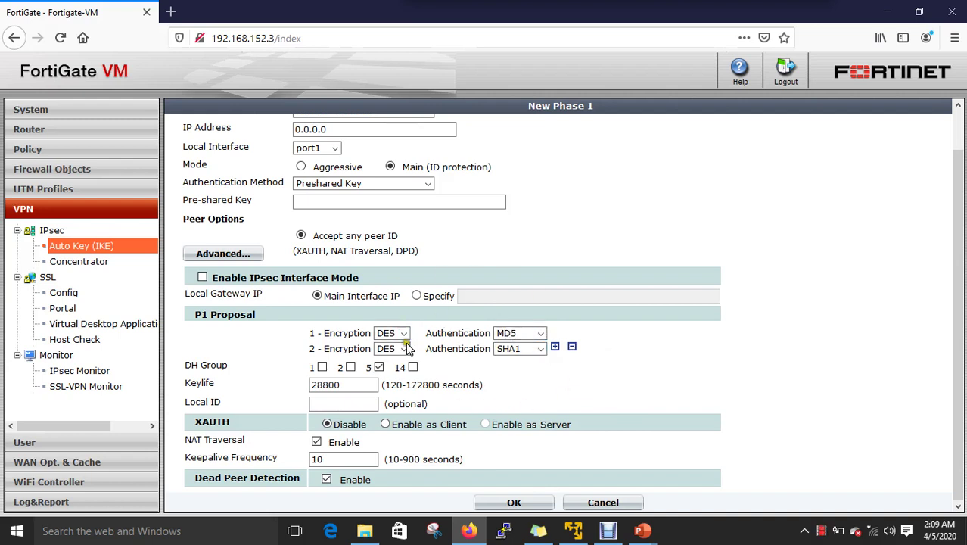
left_click(374, 334)
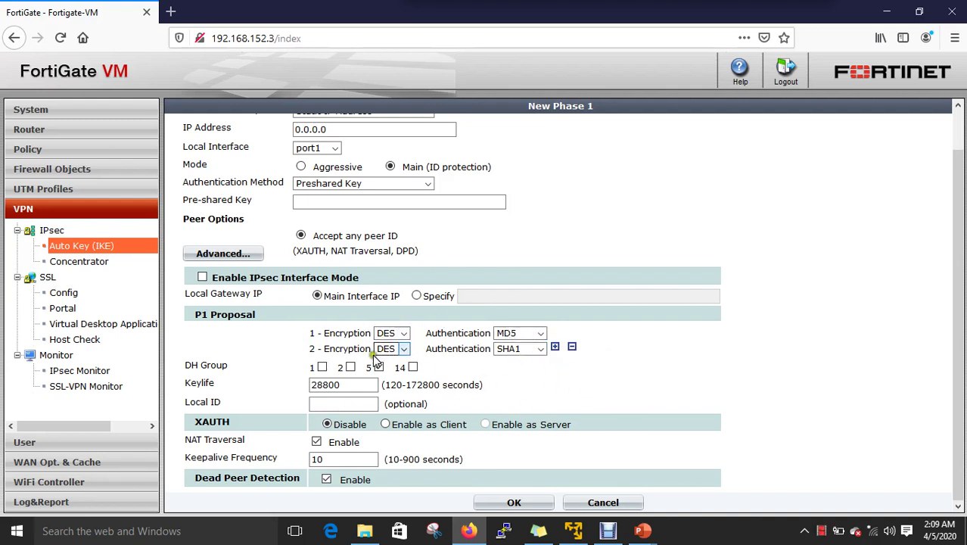
left_click(480, 406)
left_click(570, 400)
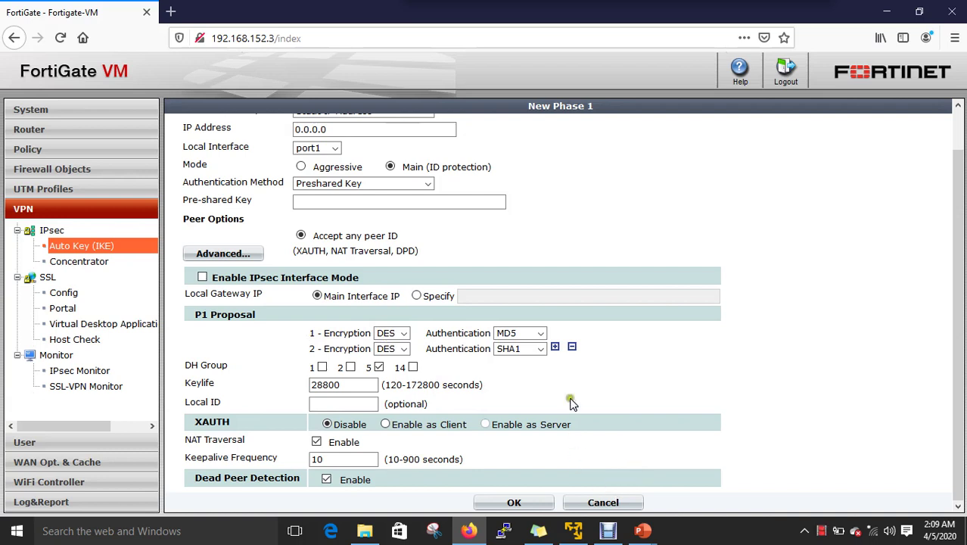
left_click(605, 502)
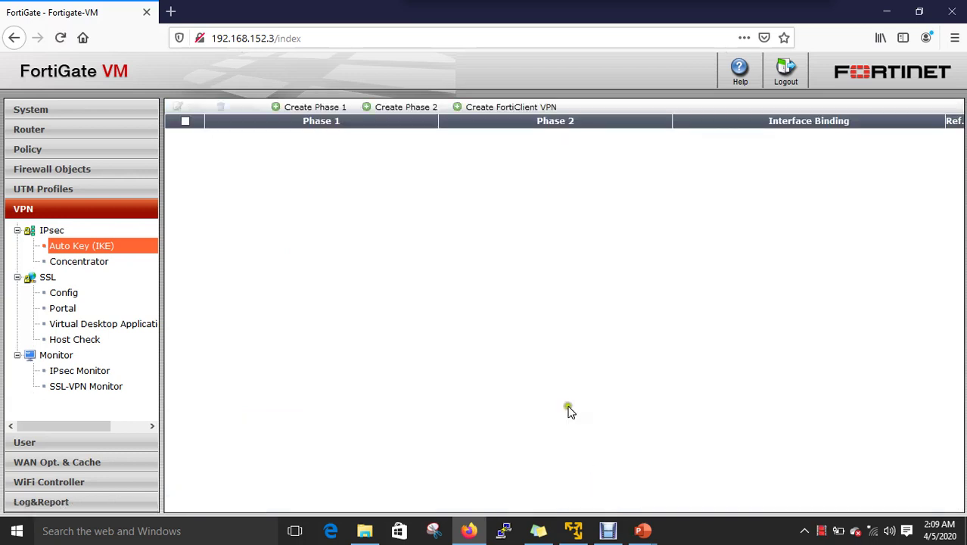
- Start a new IPsec Phase 2 configuration and examine its Phase 1 choices and advanced settings
left_click(399, 108)
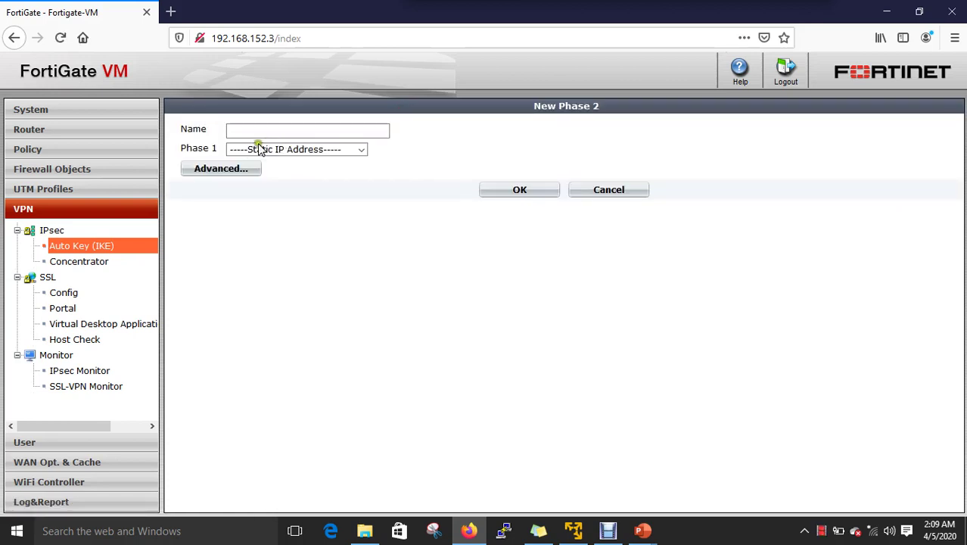
left_click(332, 151)
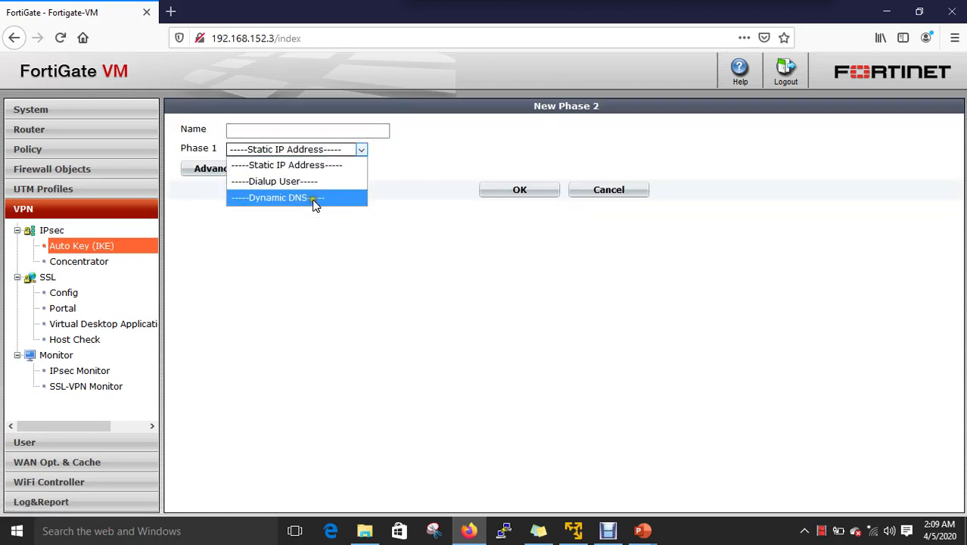
left_click(400, 243)
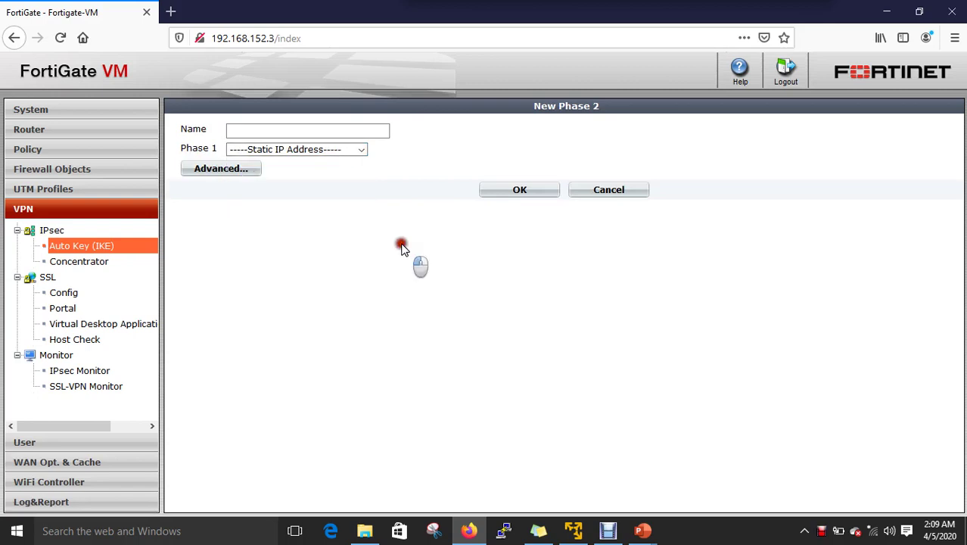
left_click(240, 171)
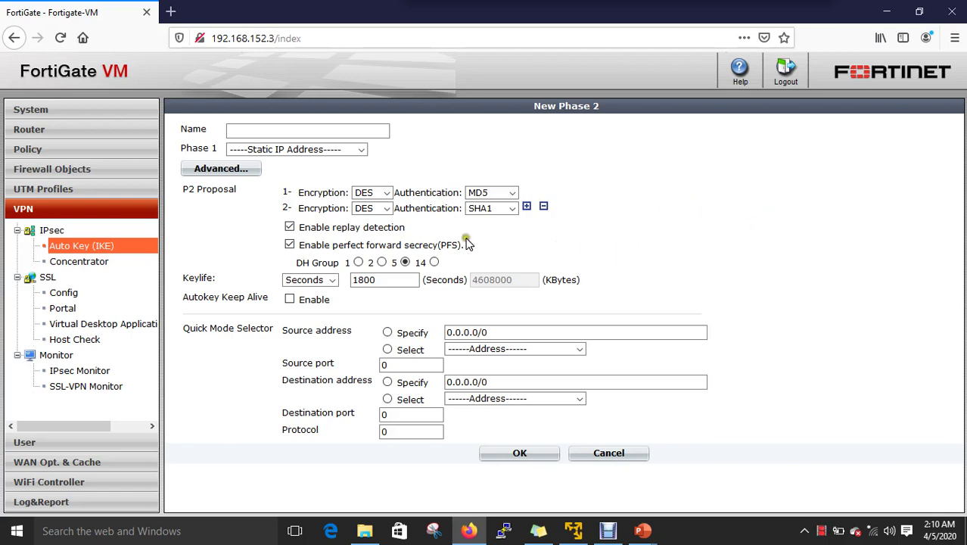
mouse_move(556, 6)
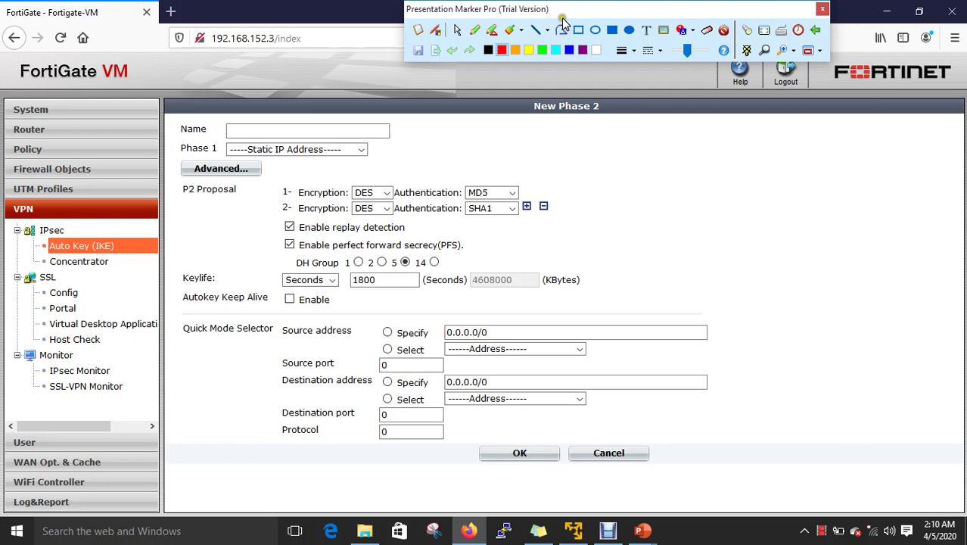
- Display the SSL-VPN settings and inspect the addresses available for IP Pools without selecting any
left_click(47, 279)
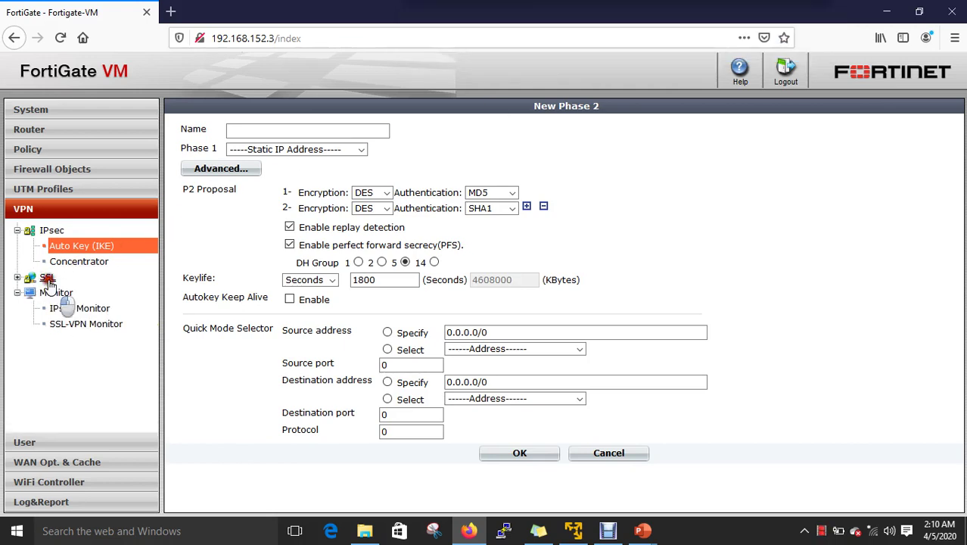
left_click(47, 279)
left_click(64, 295)
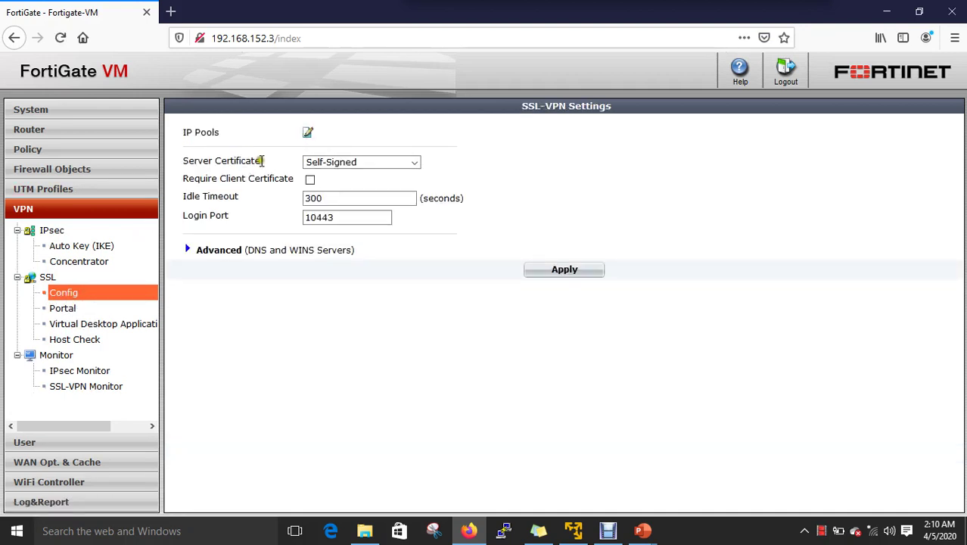
left_click(307, 134)
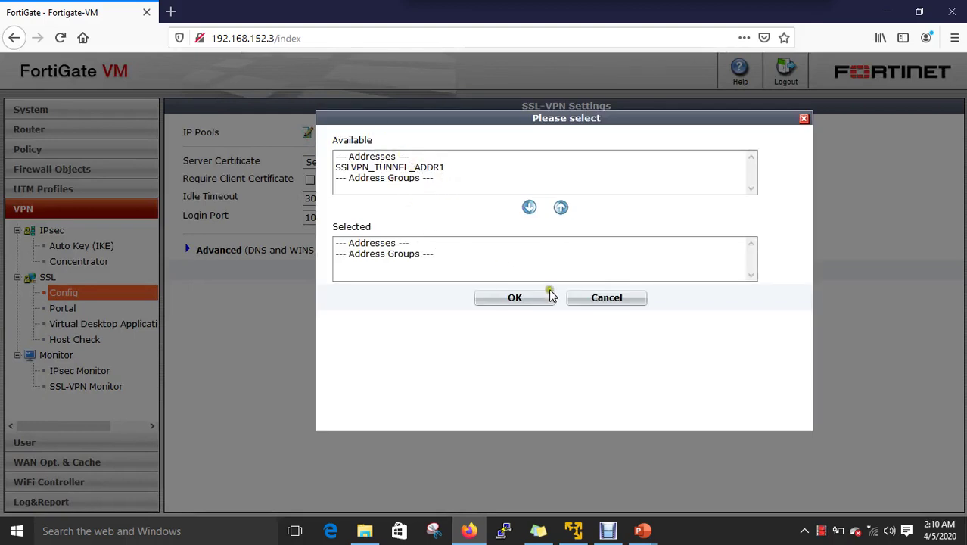
left_click(608, 300)
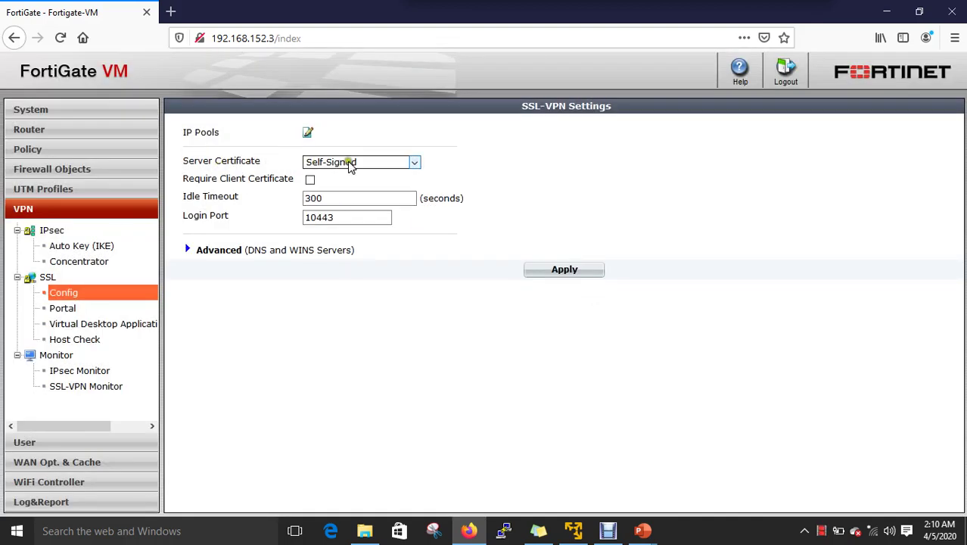
- Choose Fortinet_Wifi as the SSL-VPN server certificate and expand the advanced DNS and WINS server settings
left_click(370, 161)
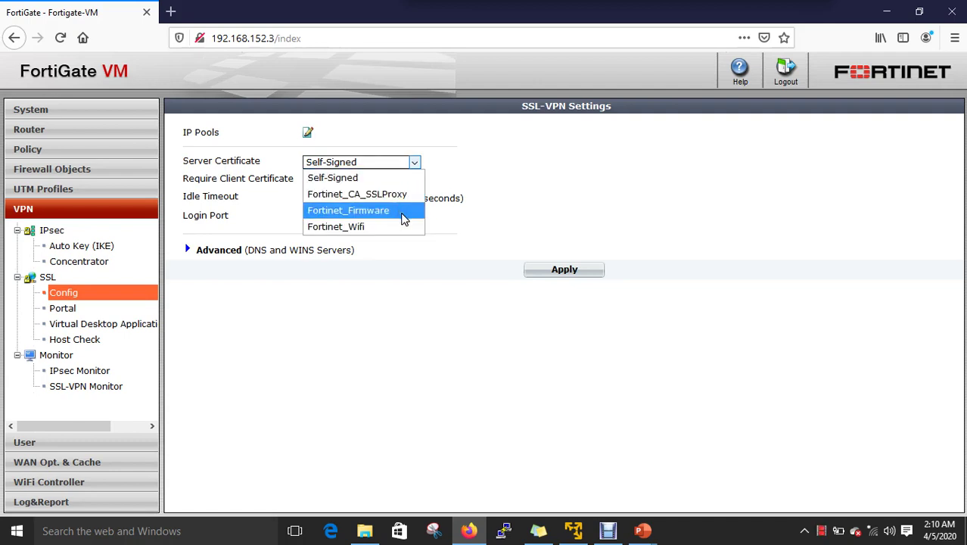
left_click(384, 227)
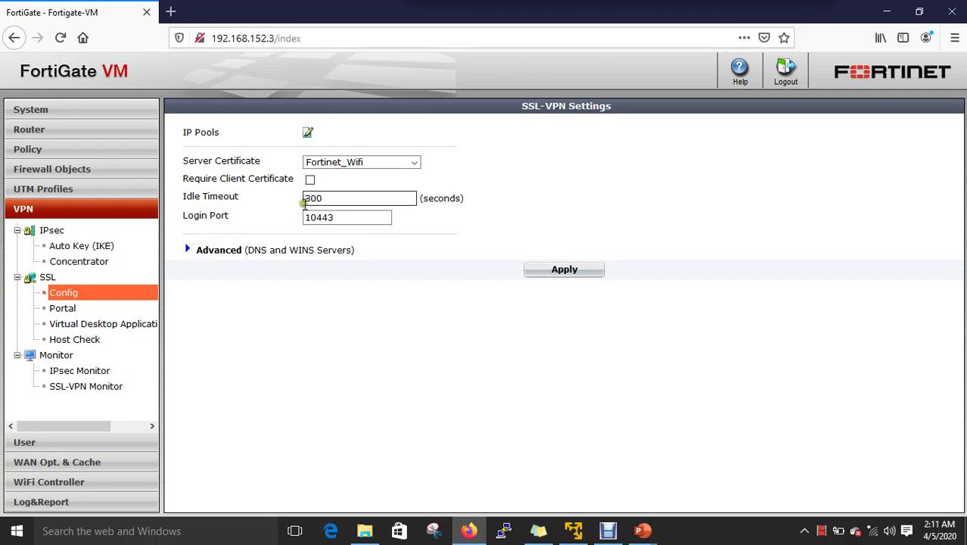
left_click(189, 251)
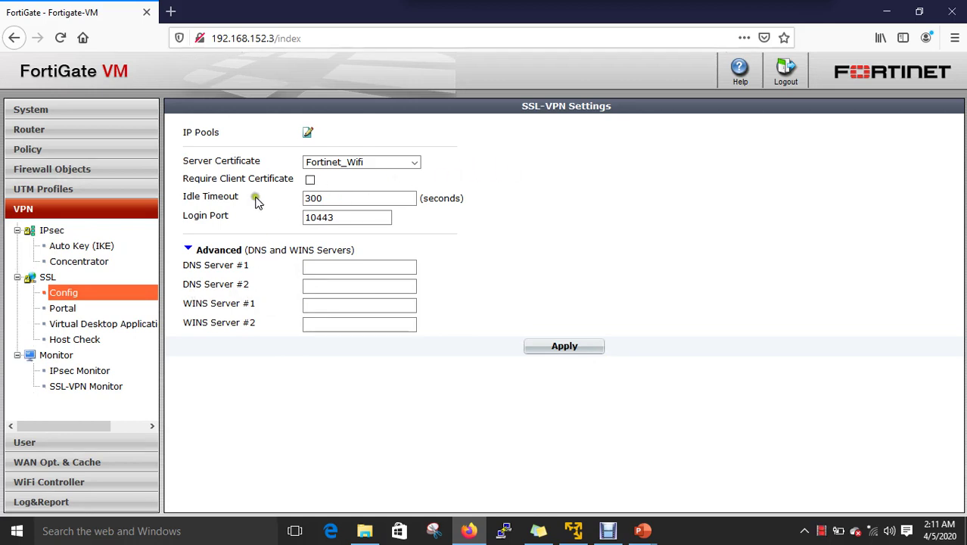
- Start a new SSL-VPN portal and review its General, Virtual Desktop and Security Control settings
left_click(62, 307)
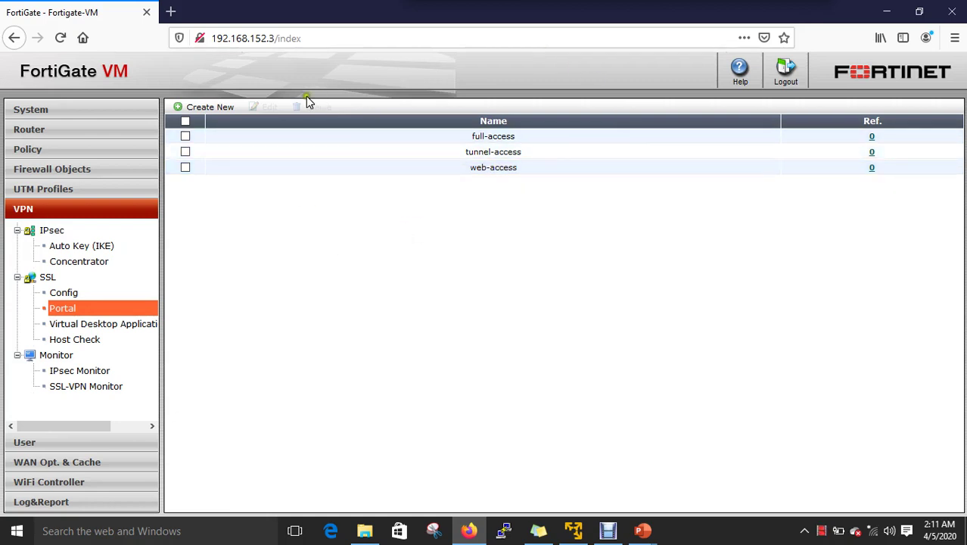
left_click(202, 109)
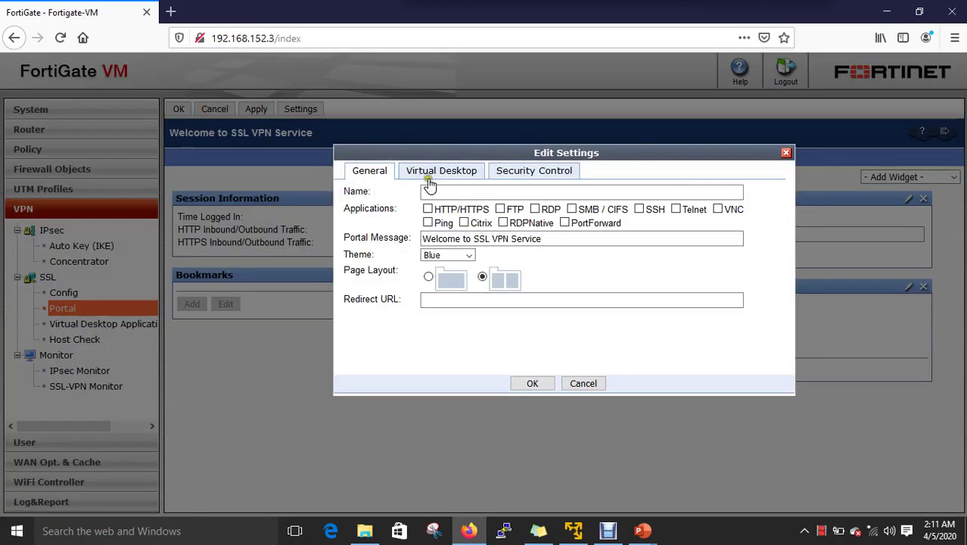
left_click(426, 173)
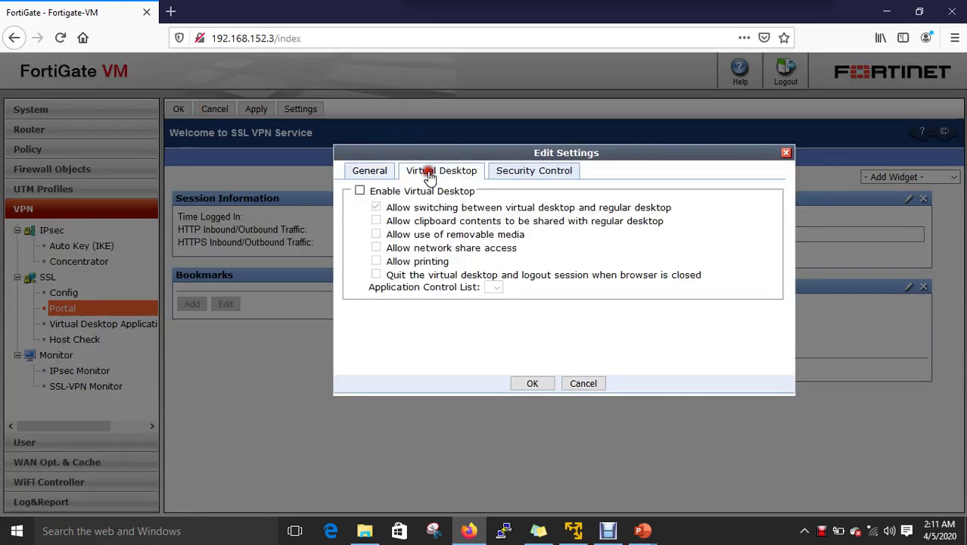
left_click(520, 174)
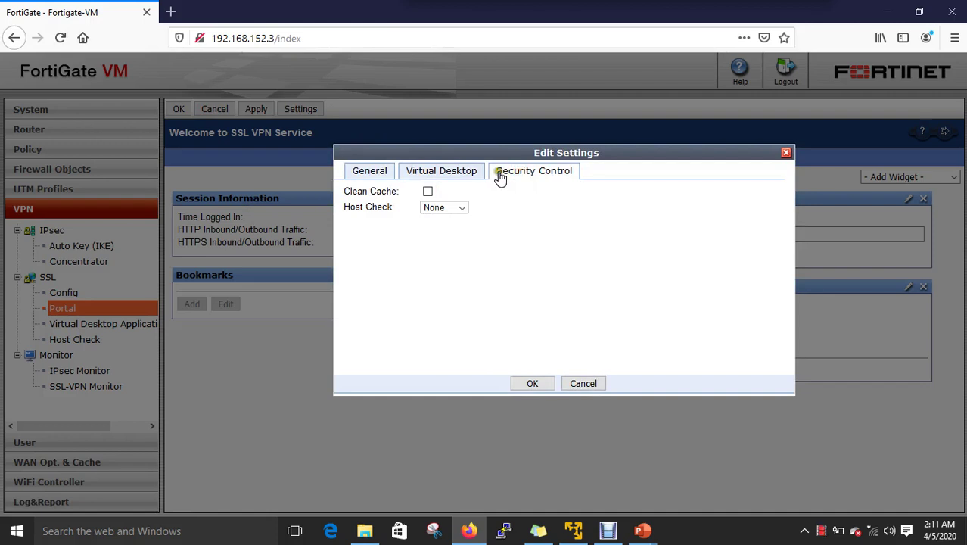
left_click(387, 172)
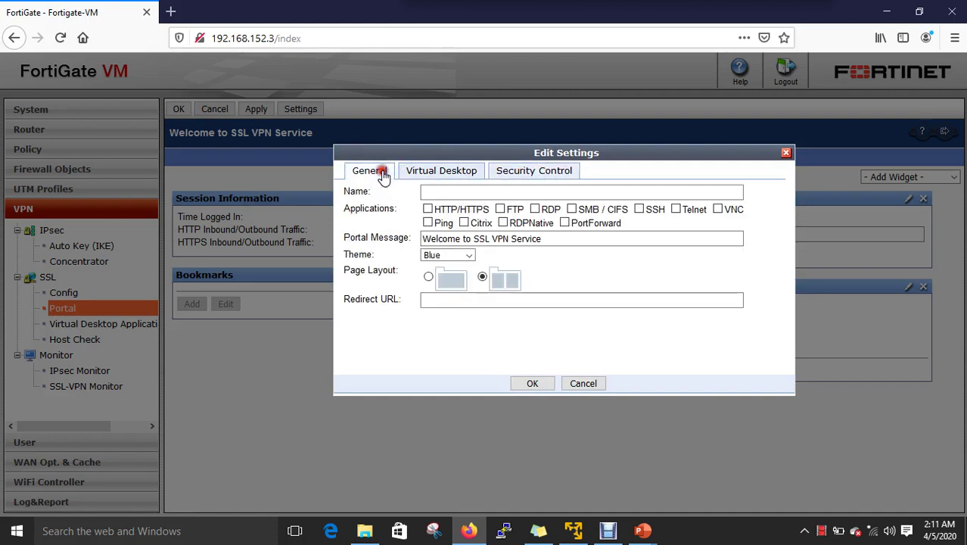
- Finish reviewing the new SSL-VPN portal's General settings and close them without saving
left_click(490, 335)
left_click(465, 223)
left_click(583, 384)
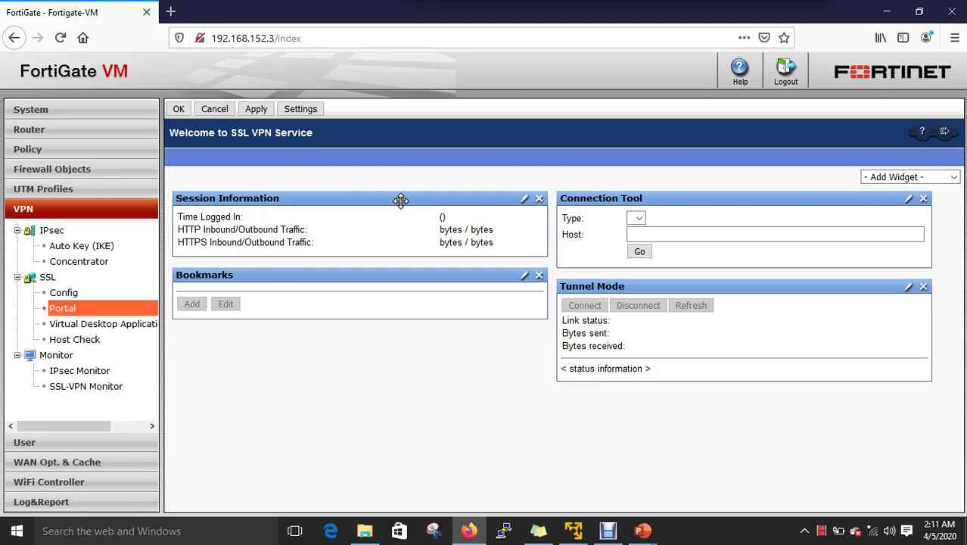
- Display the Virtual Desktop Application page, and examine the full SSL Host Check list of antivirus and firewall products
left_click(84, 324)
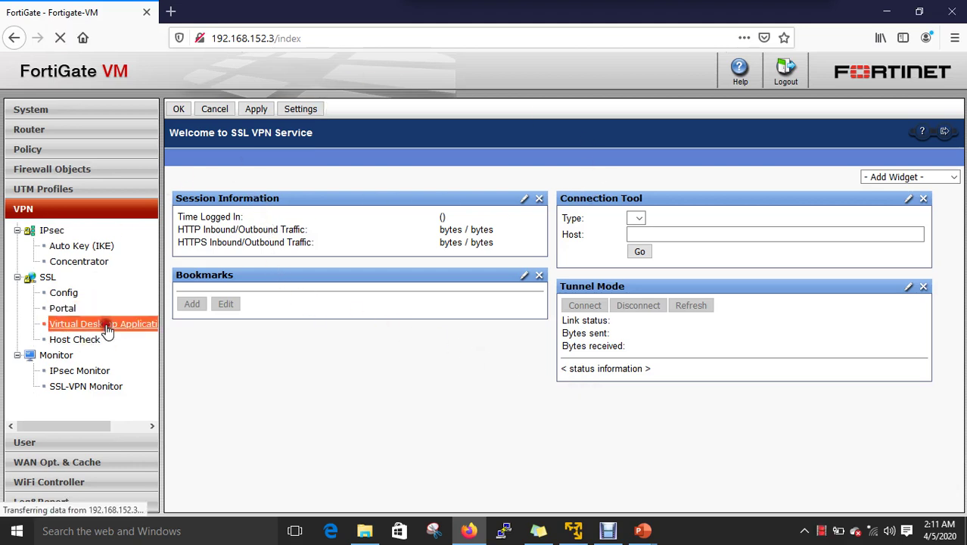
left_click(95, 341)
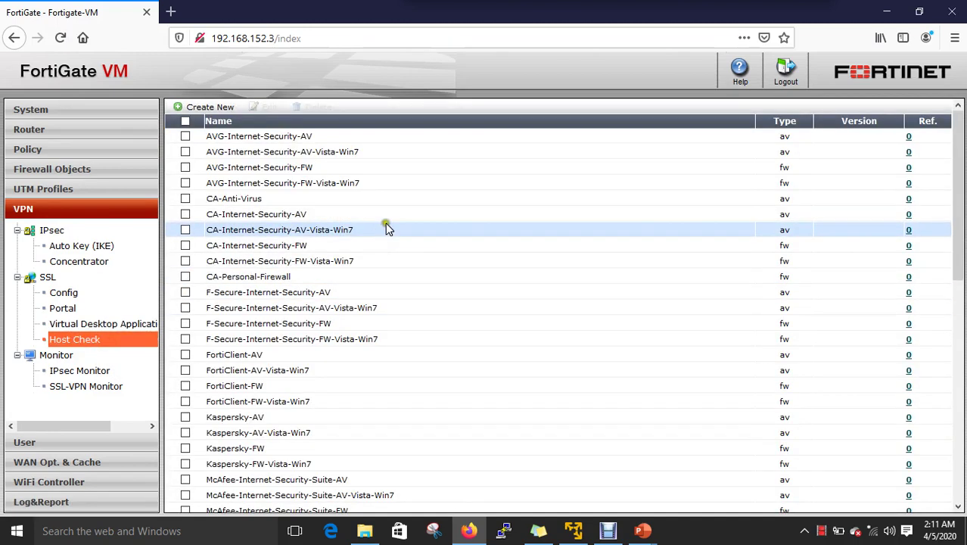
scroll(407, 248, "down", 10)
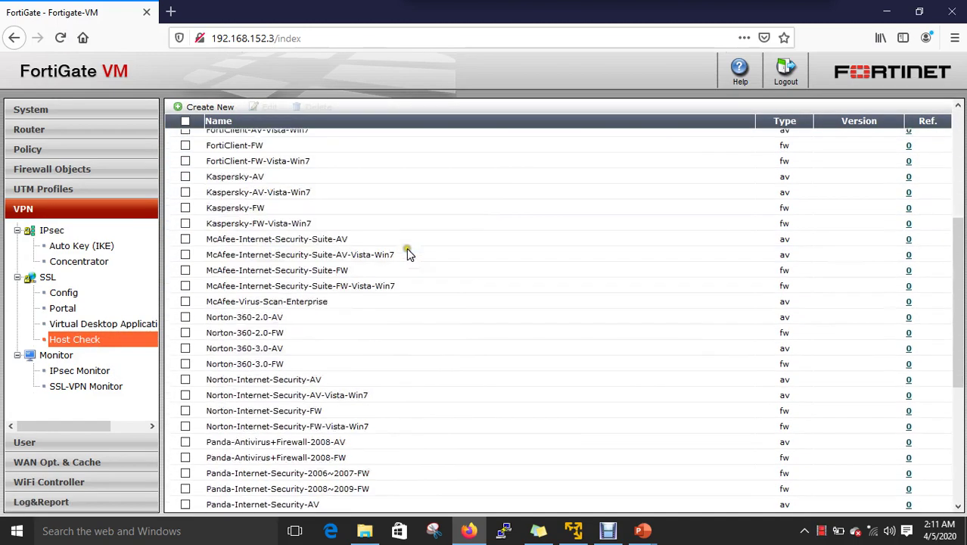
scroll(407, 261, "down", 3)
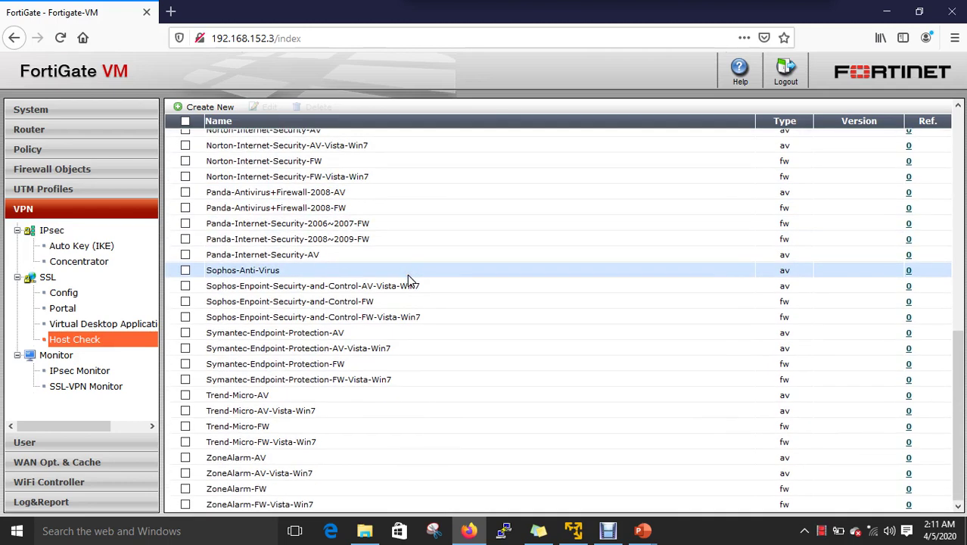
scroll(407, 274, "up", 12)
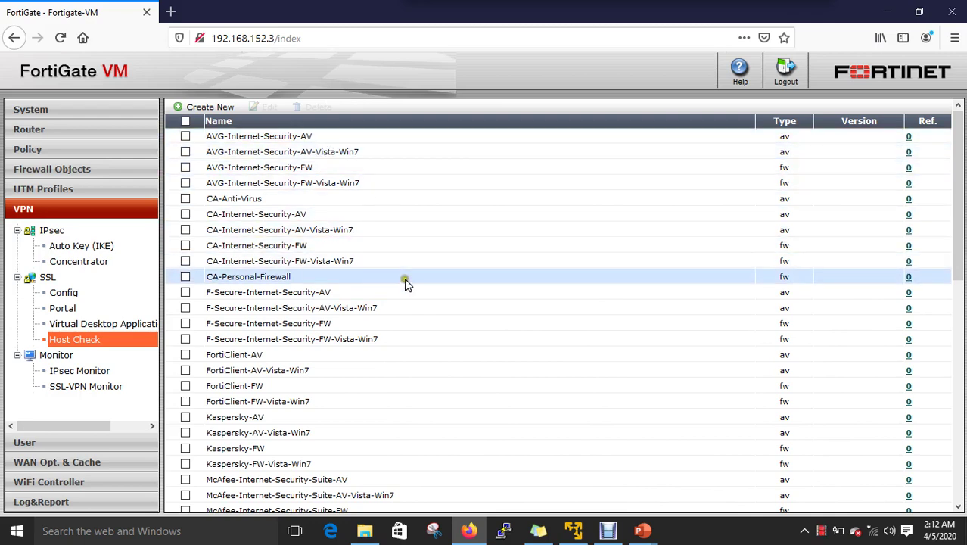
scroll(405, 280, "down", 5)
scroll(406, 280, "down", 3)
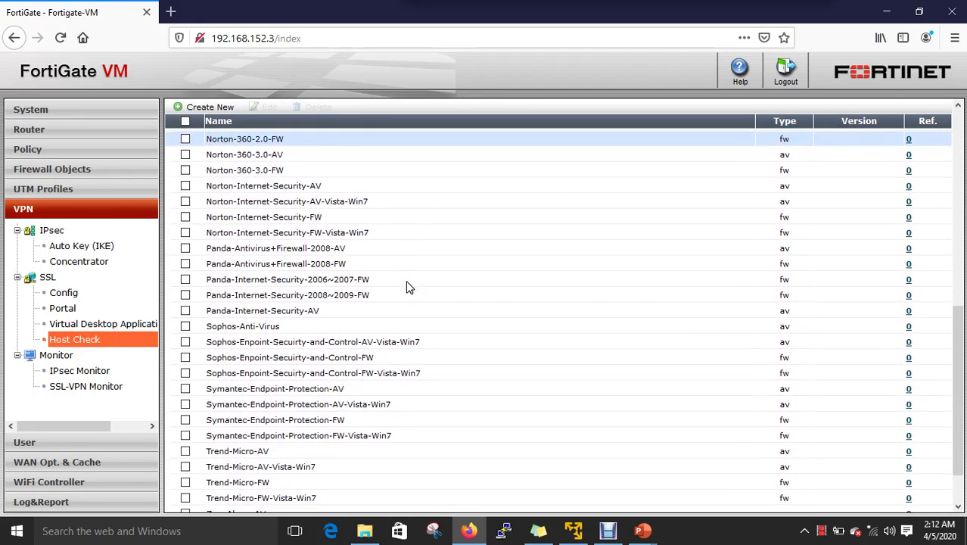
scroll(380, 328, "down", 2)
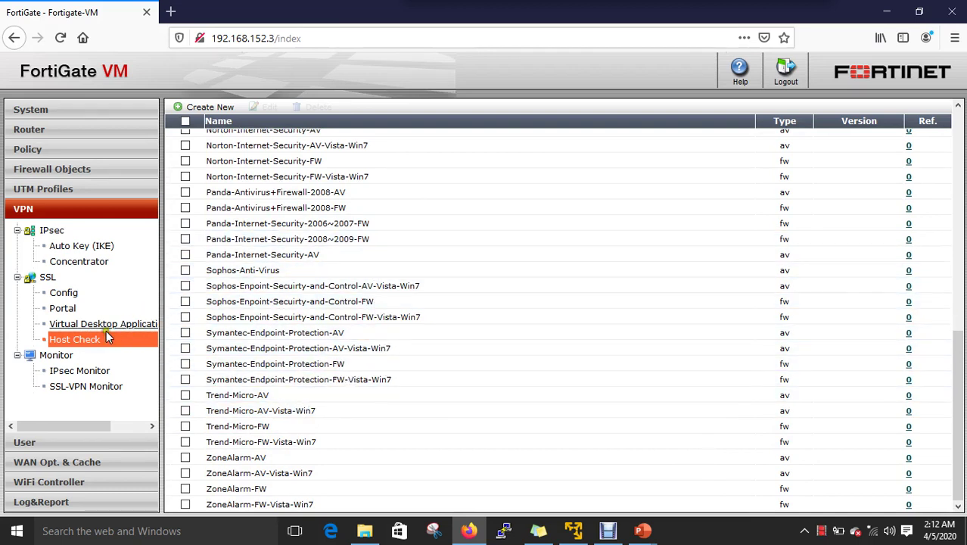
- Check the IPsec Monitor and SSL-VPN Monitor pages, and display the list of users
left_click(93, 371)
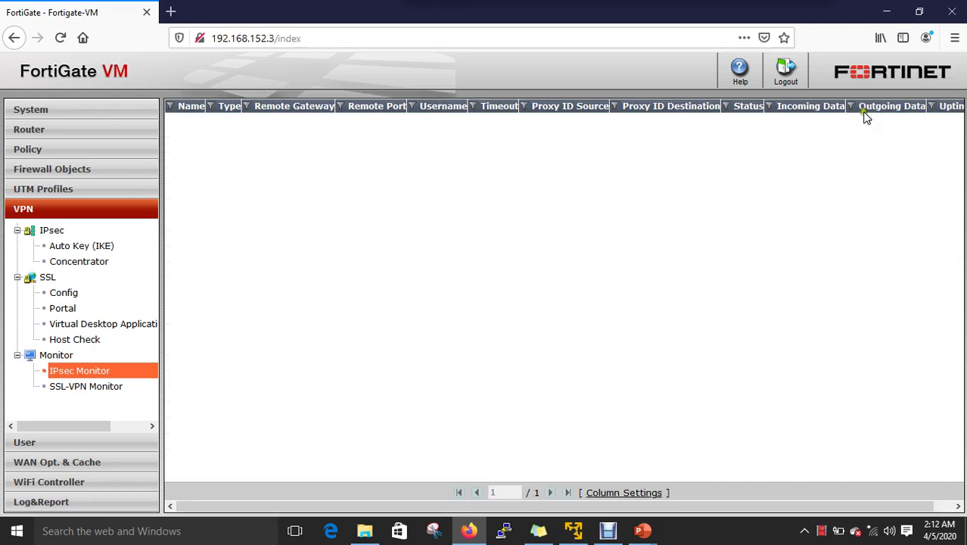
left_click(110, 388)
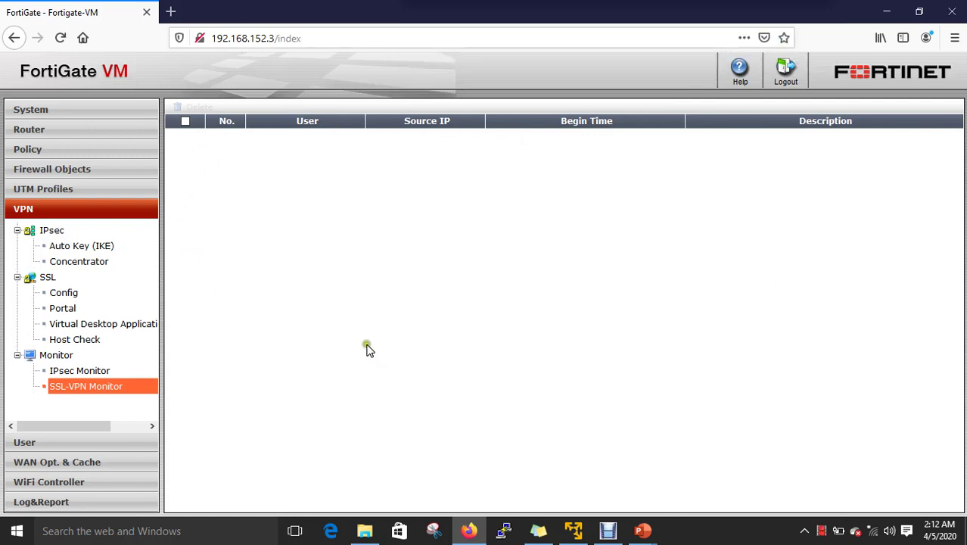
left_click(31, 441)
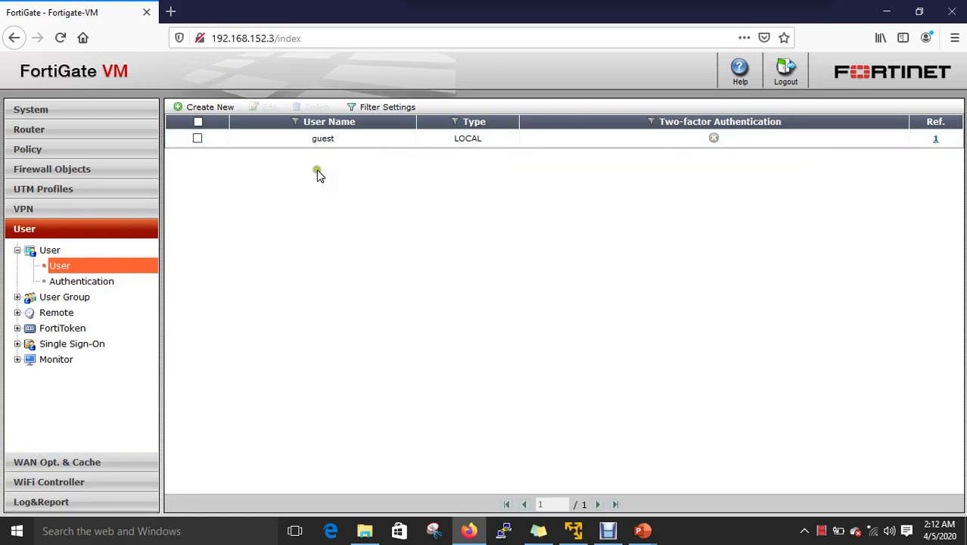
- Circle the Type and Two-factor Authentication columns of the user list in red with Presentation Marker Pro
left_click(488, 126)
left_click(474, 29)
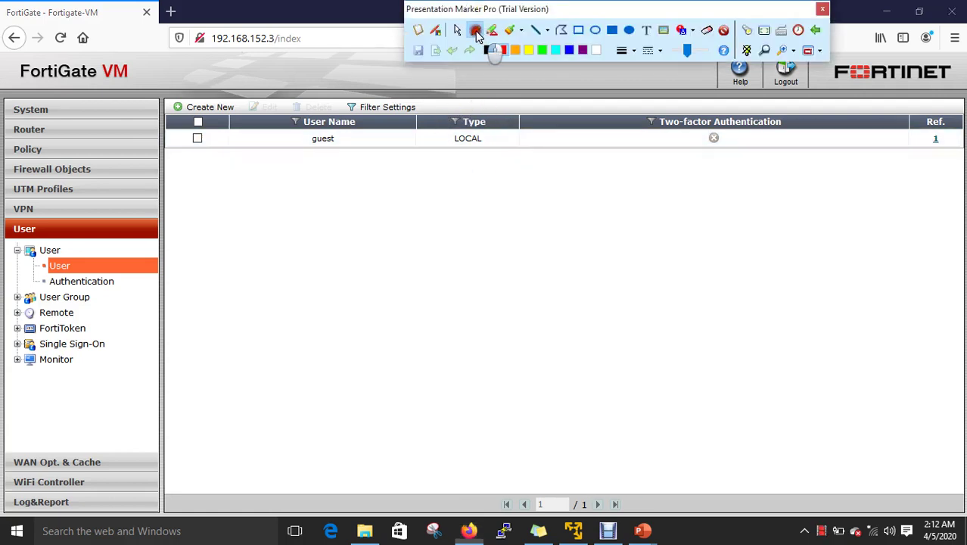
mouse_move(496, 104)
left_mouse_down()
mouse_move(425, 187)
mouse_move(472, 92)
mouse_move(453, 116)
left_mouse_up()
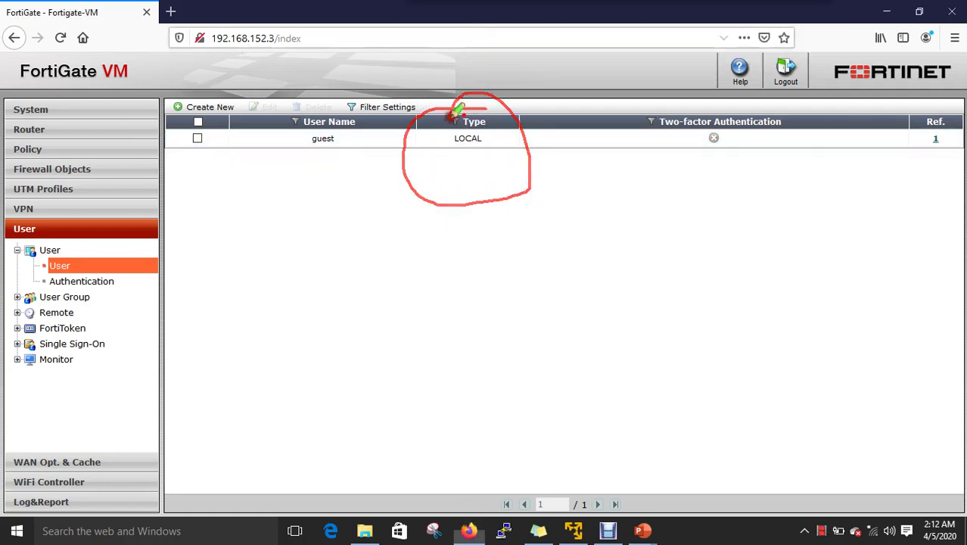
mouse_move(759, 97)
left_mouse_down()
mouse_move(749, 200)
mouse_move(759, 108)
mouse_move(723, 98)
left_mouse_up()
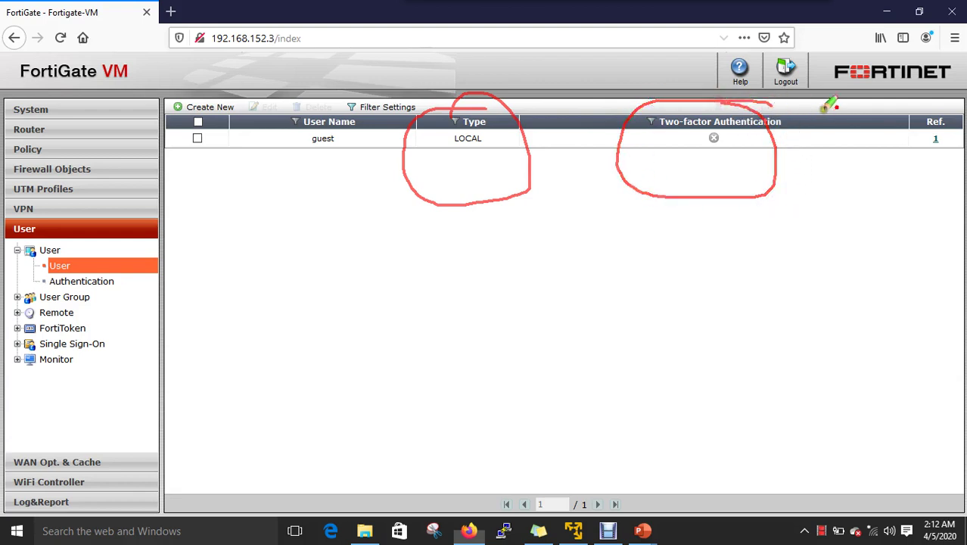
- Erase the red circles from the user list and switch back to the normal pointer
mouse_move(613, 17)
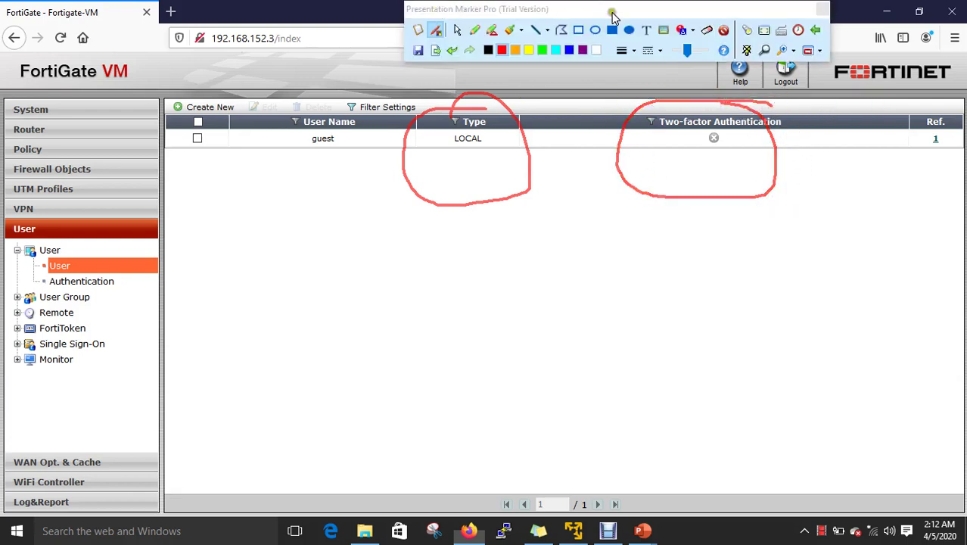
left_click(706, 29)
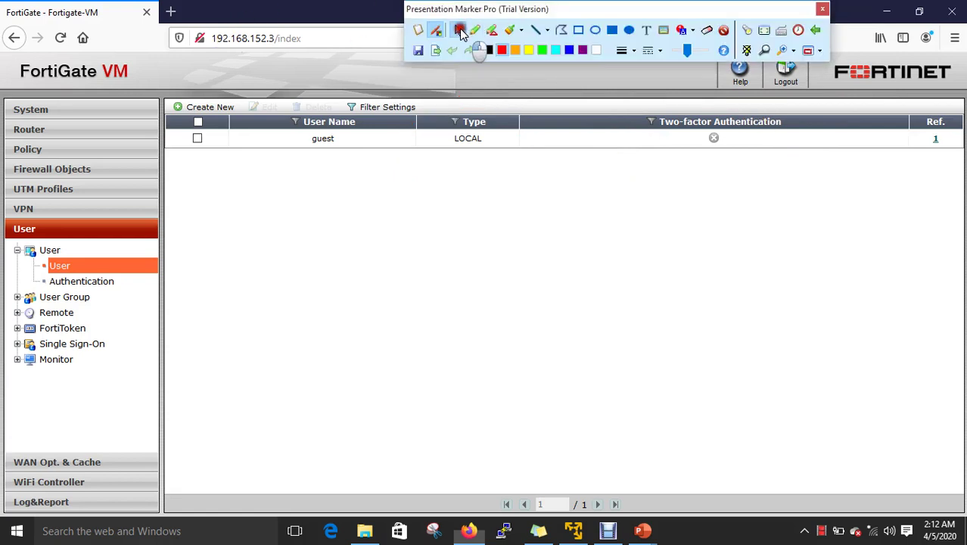
left_click(462, 29)
- Start a new user to review its password, LDAP, RADIUS and TACACS+ options, and display the user Authentication Settings
left_click(212, 111)
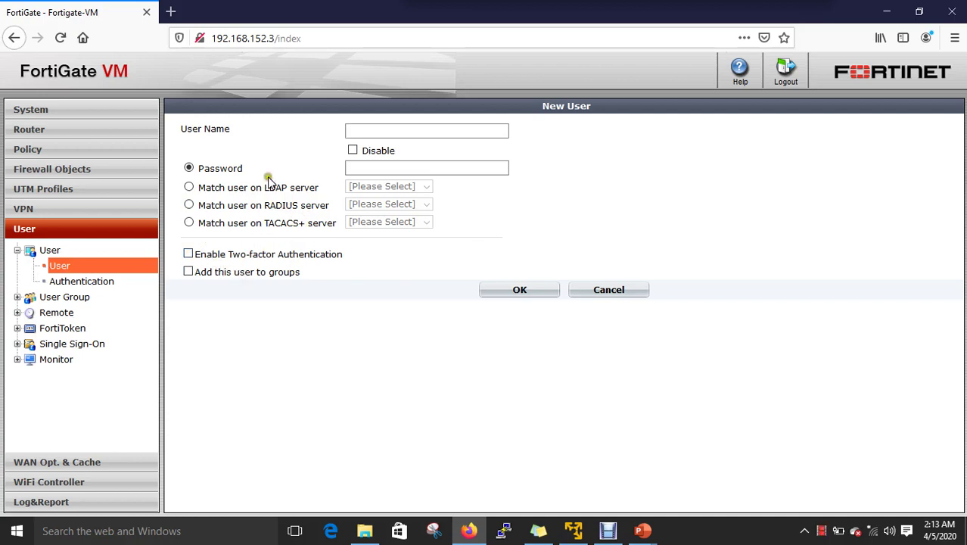
left_click(304, 199)
left_click(101, 282)
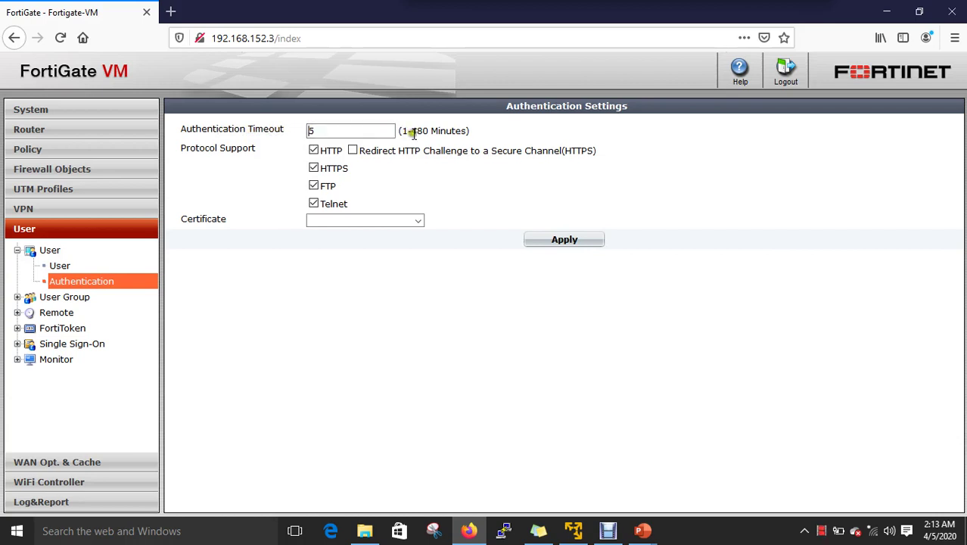
- Circle the 1-480 Minutes timeout range and underline the HTTP and HTTPS protocol options in red
mouse_move(454, 4)
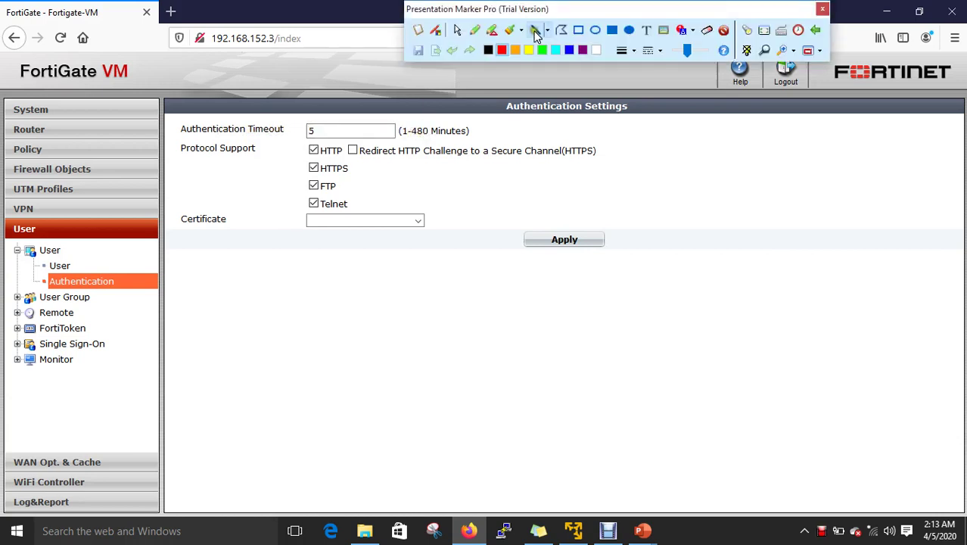
left_click(477, 34)
mouse_move(401, 140)
left_mouse_down()
mouse_move(463, 139)
mouse_move(478, 121)
mouse_move(400, 119)
mouse_move(408, 141)
left_mouse_up()
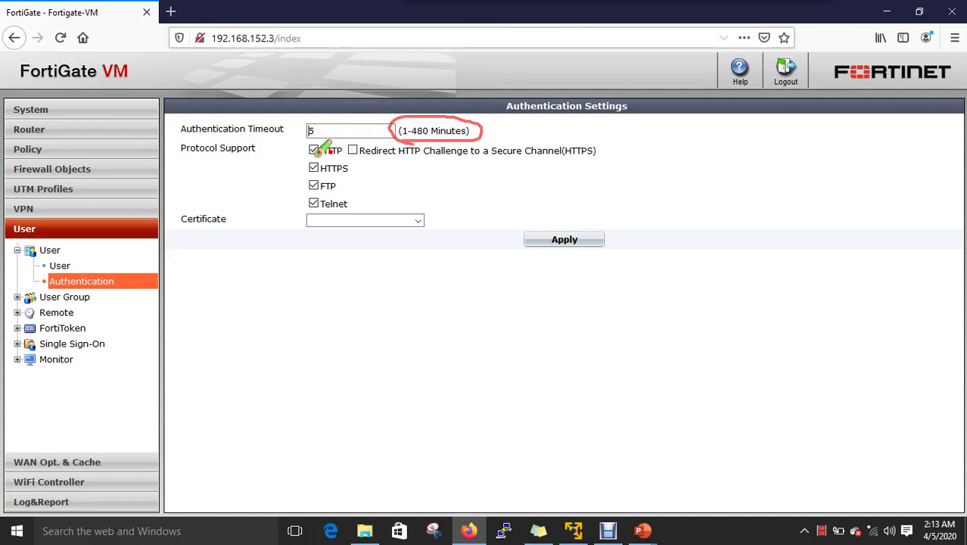
left_click_drag(309, 159, 378, 159)
left_click_drag(309, 180, 376, 180)
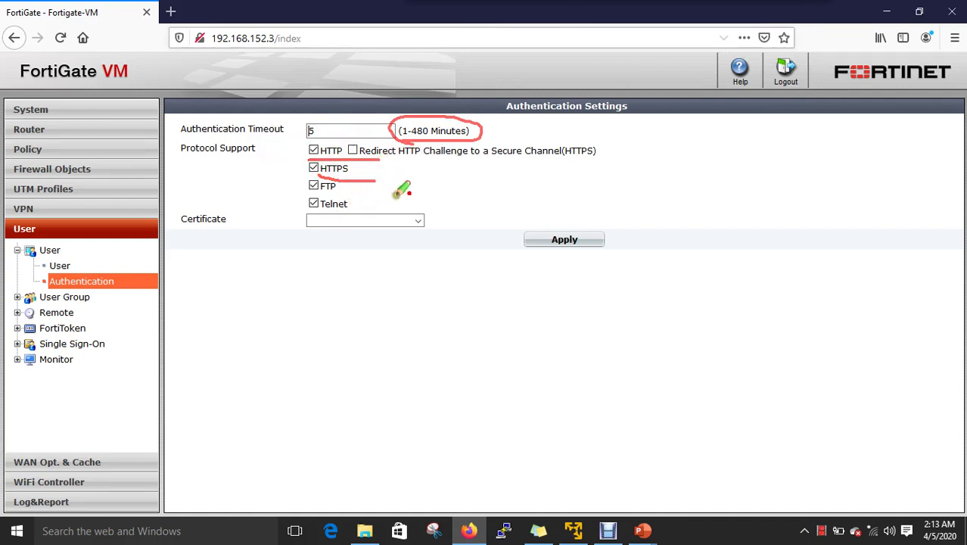
- Clear the red markings from the Authentication Settings and restore the normal pointer
mouse_move(520, 6)
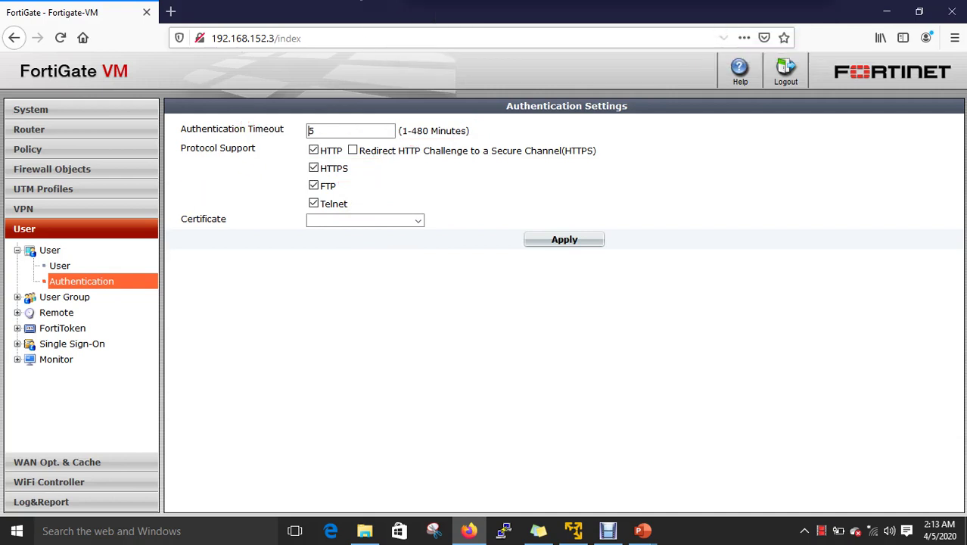
left_click(453, 27)
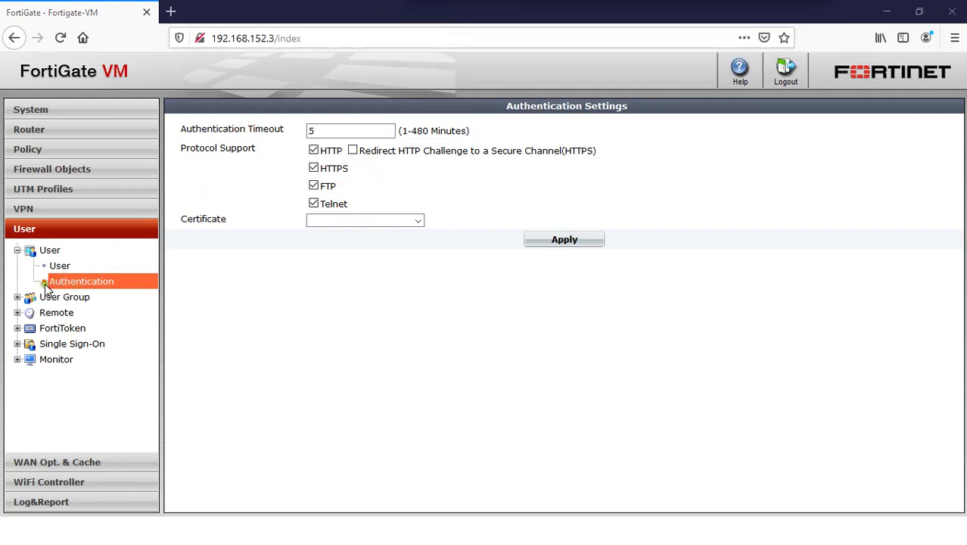
- Display the user groups and expand the Firewall and Fortinet Single Sign-On (FSSO) categories to show their groups
left_click(18, 297)
left_click(72, 313)
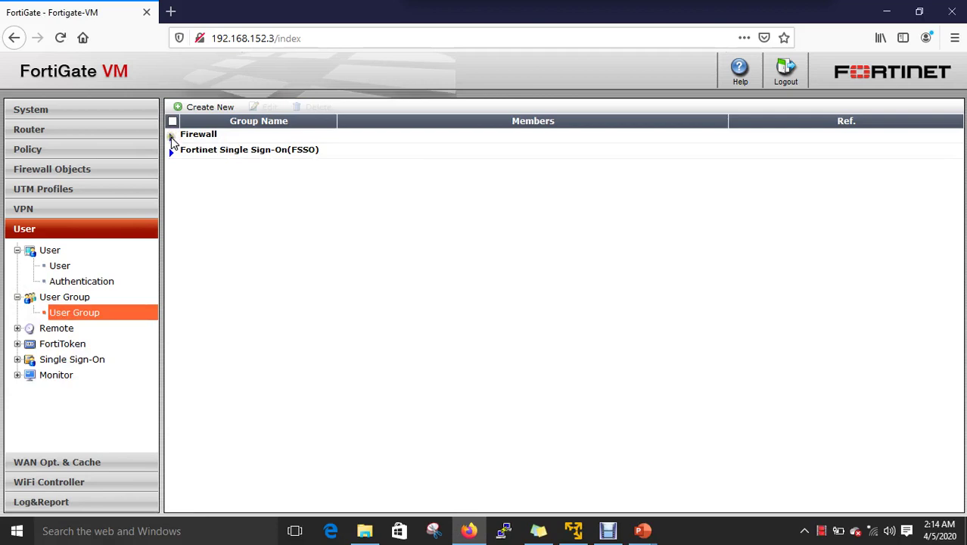
left_click(171, 137)
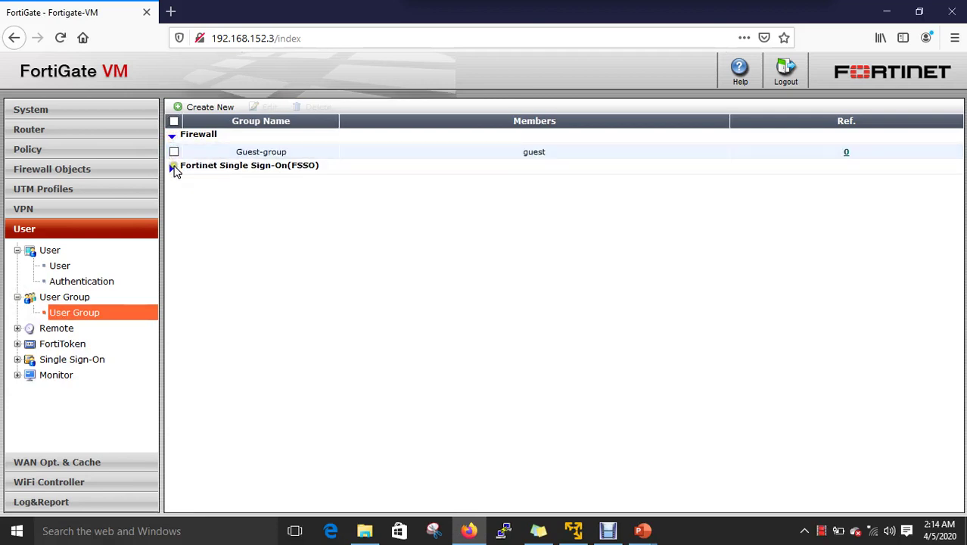
left_click(173, 168)
left_click(173, 168)
left_click(174, 170)
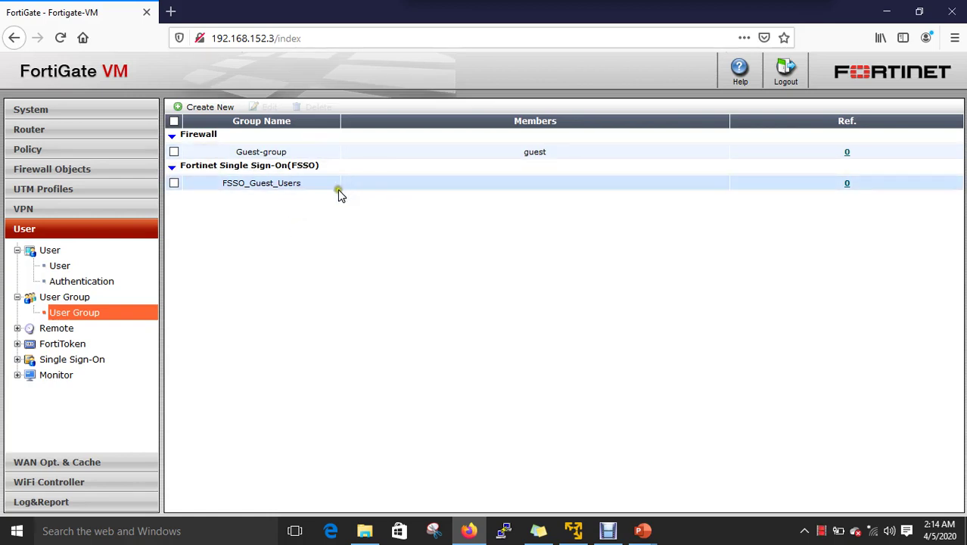
- View the LDAP, RADIUS and TACACS+ remote authentication server pages in turn
left_click(56, 327)
left_click(64, 344)
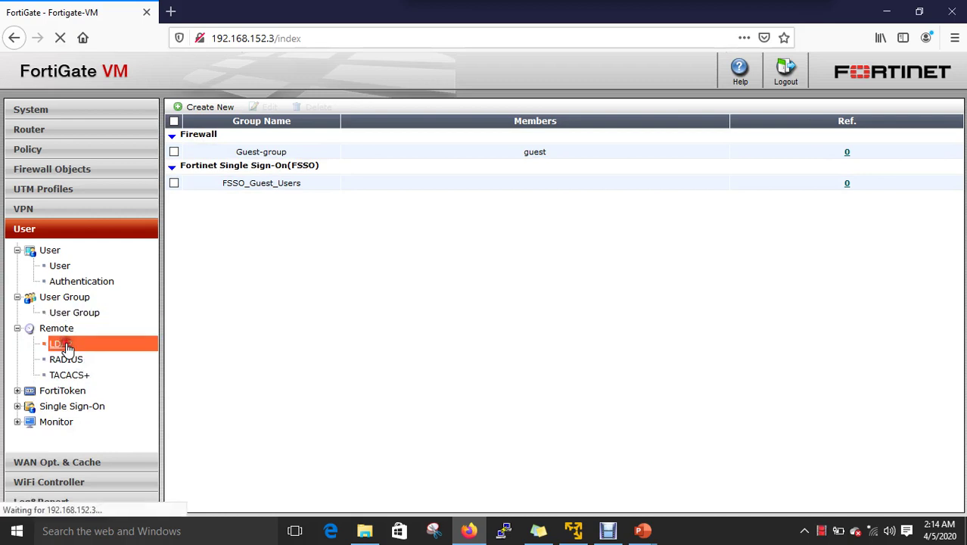
left_click(71, 358)
left_click(76, 375)
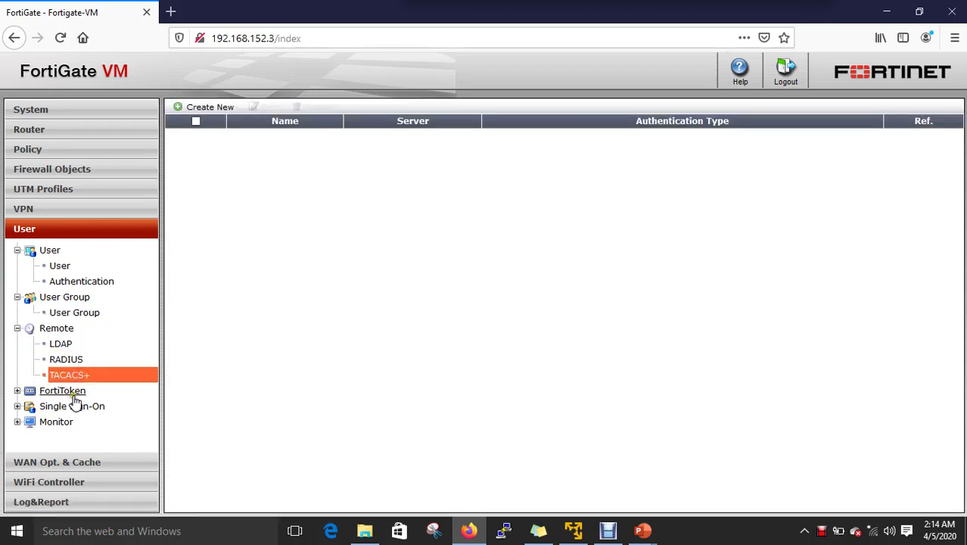
- Display the FortiToken list, inspect the form for adding a new FortiToken, and cancel it
left_click(64, 391)
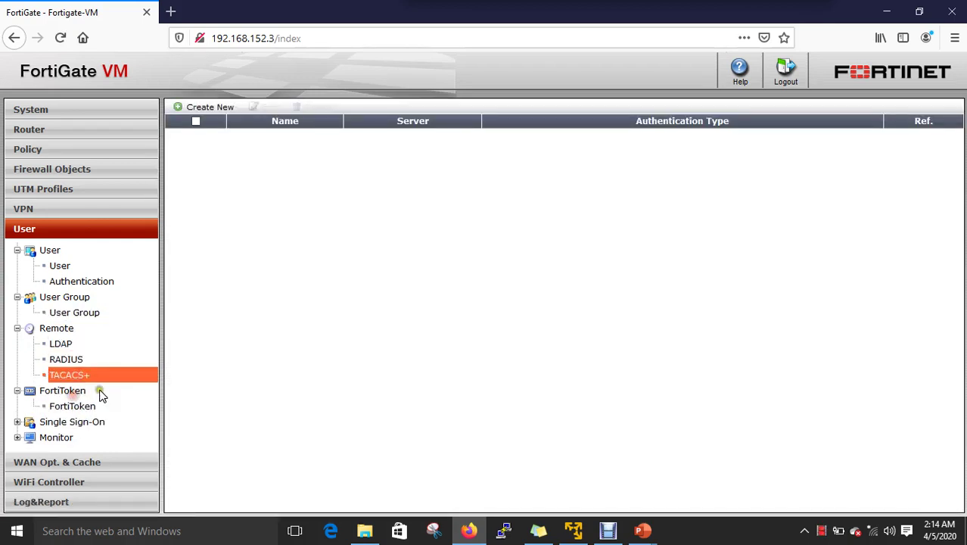
left_click(79, 405)
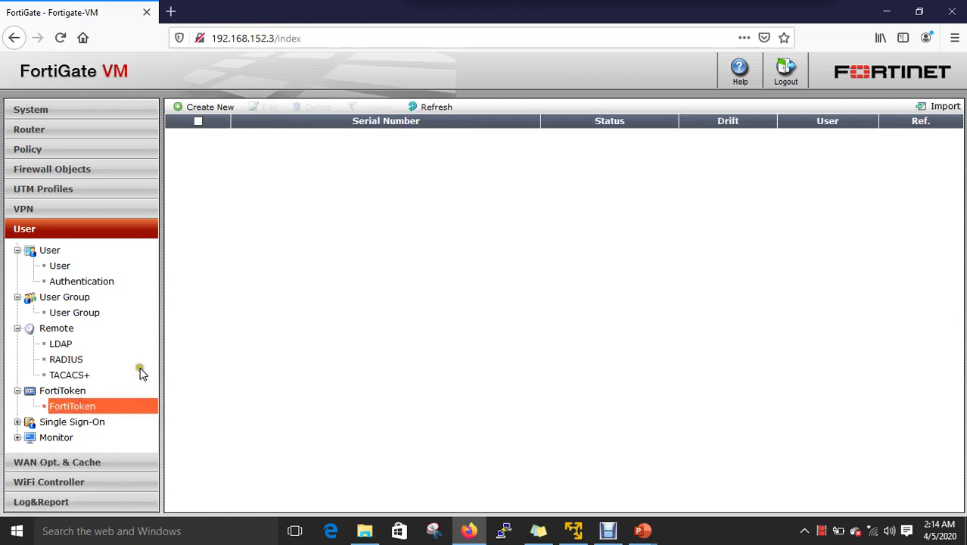
left_click(207, 109)
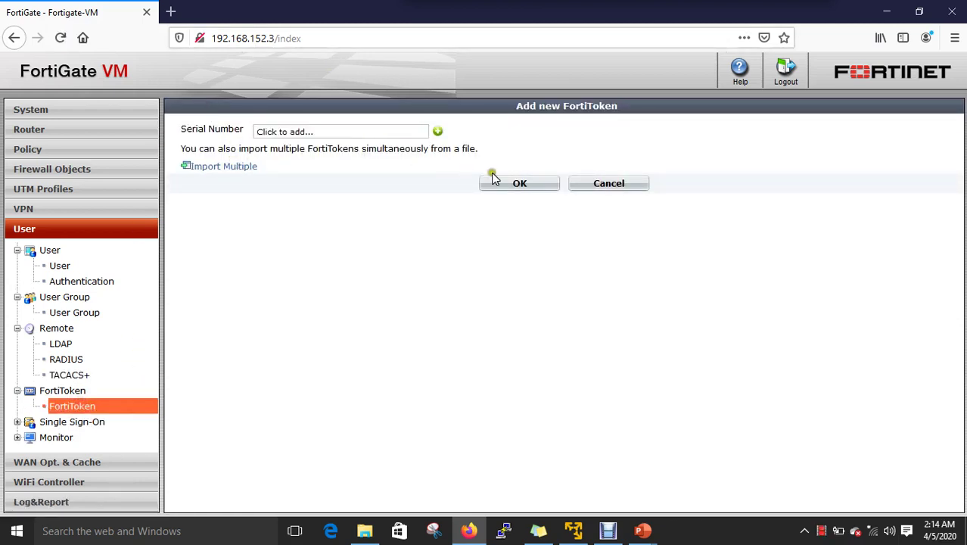
left_click(603, 189)
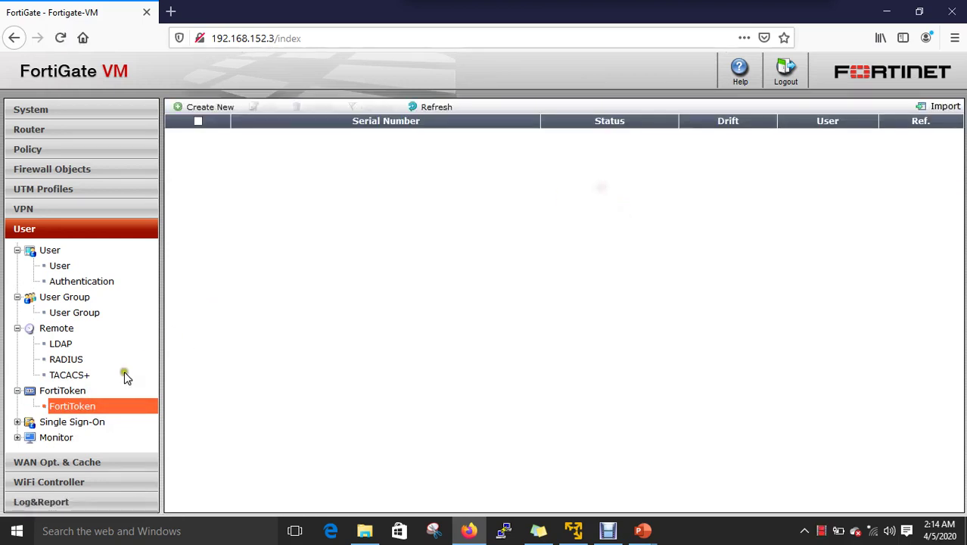
- Reveal the Single Sign-On entries and view the user Firewall and Banned User monitors
left_click(76, 422)
scroll(94, 407, "down", 1)
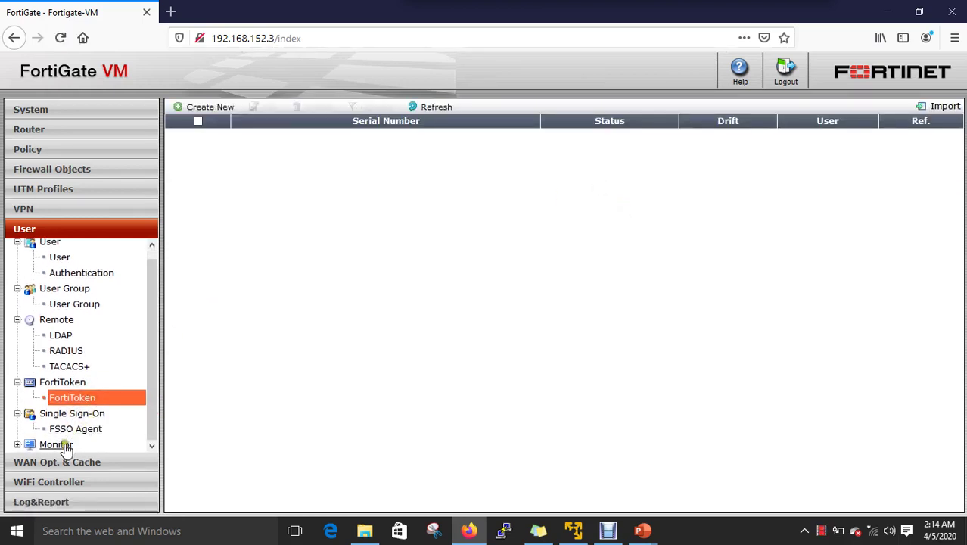
scroll(87, 411, "down", 2)
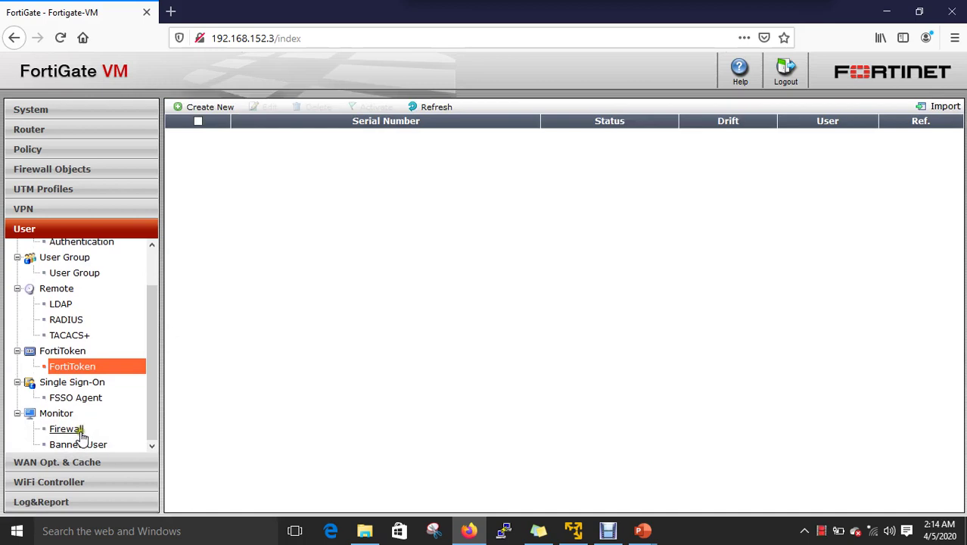
left_click(76, 429)
left_click(102, 446)
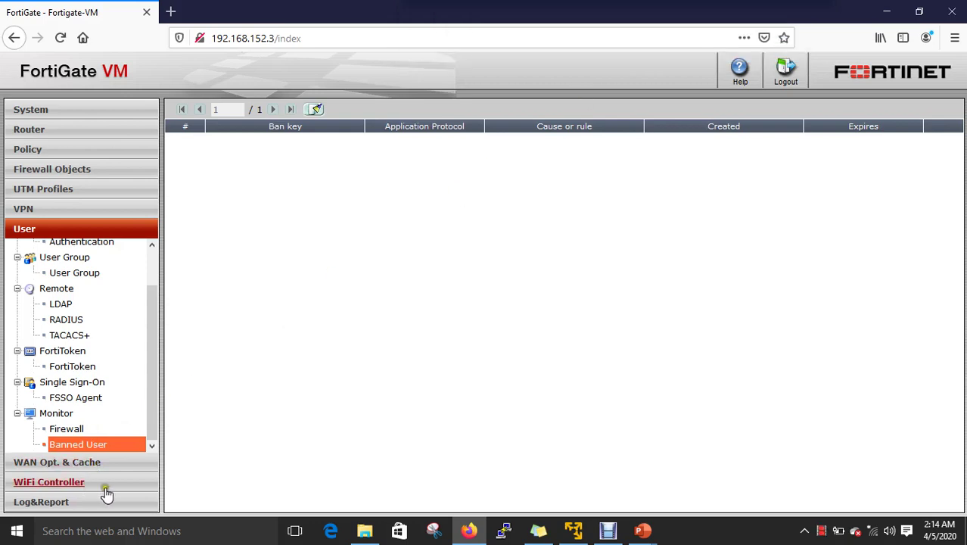
mouse_move(485, 4)
mouse_move(643, 531)
key("super")
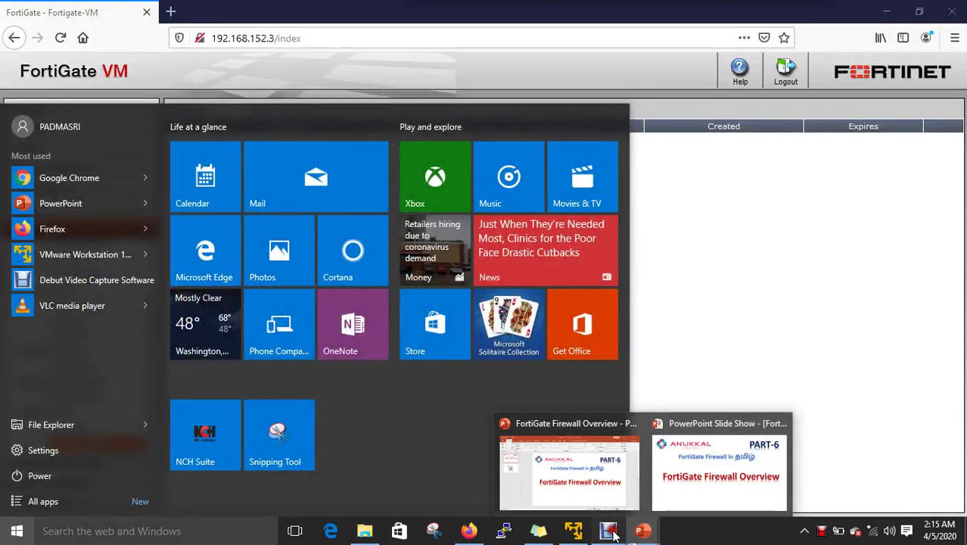
left_click(610, 532)
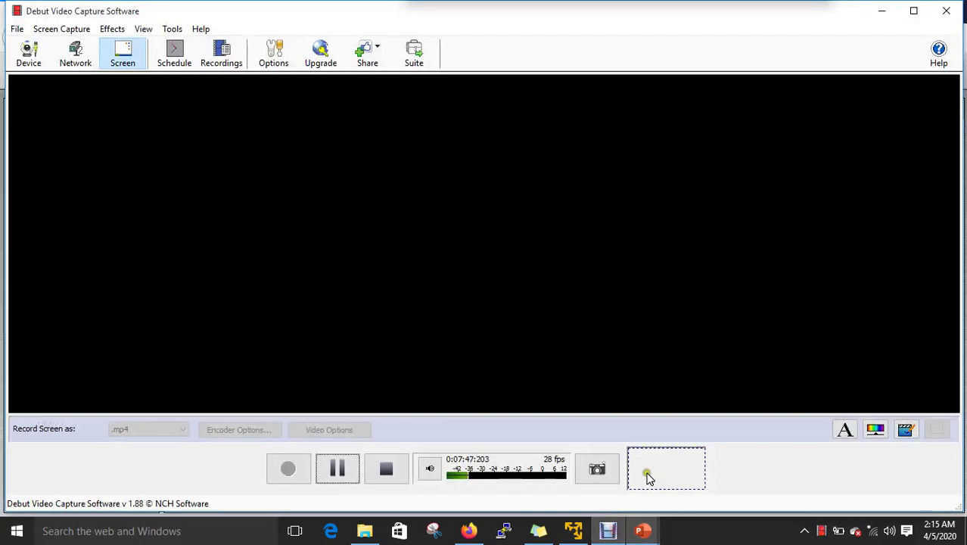